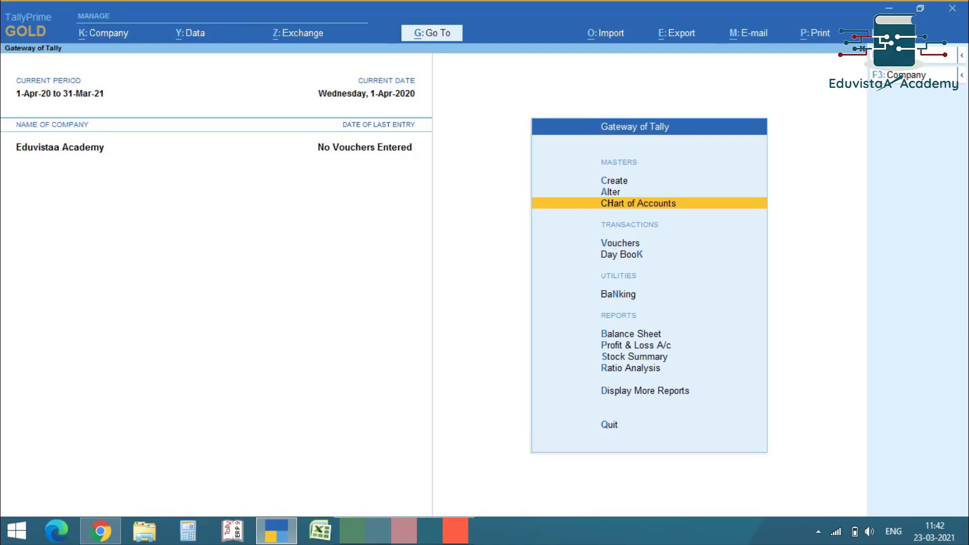
Open the list of stock items available for master alteration.
{"action": "key", "text": "Up"}
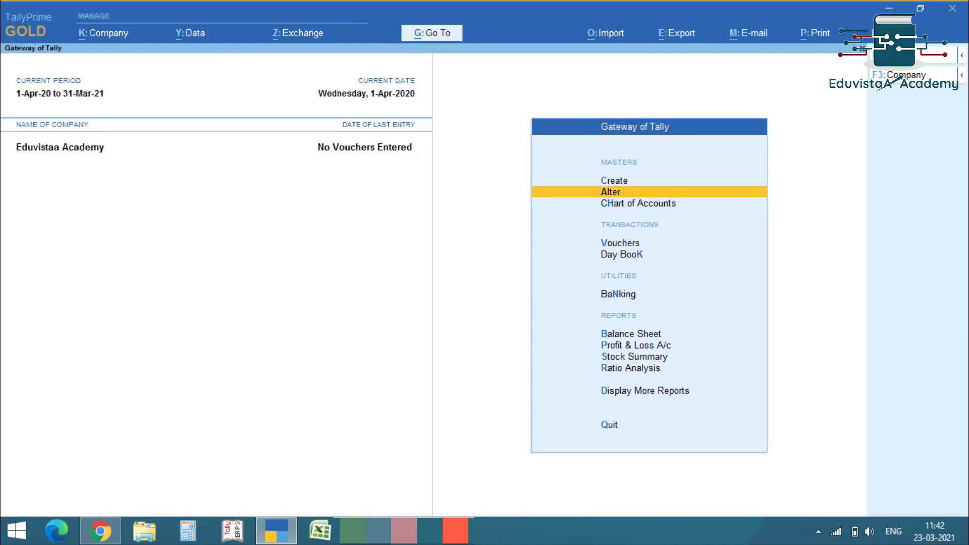
{"action": "key", "text": "Return"}
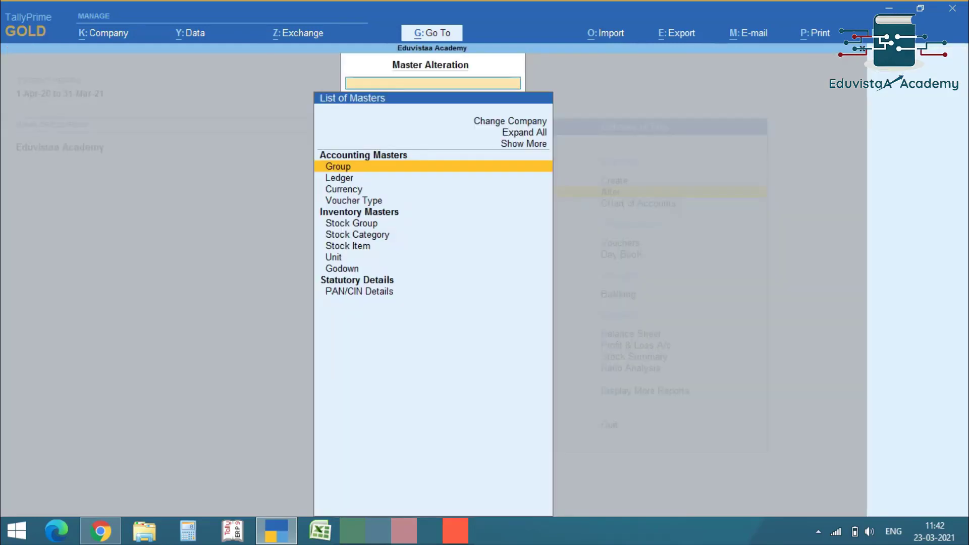
{"action": "key", "text": "Down"}
{"action": "key", "text": "Down"}
{"action": "key", "text": "Down"}
{"action": "key", "text": "Down"}
{"action": "key", "text": "Down"}
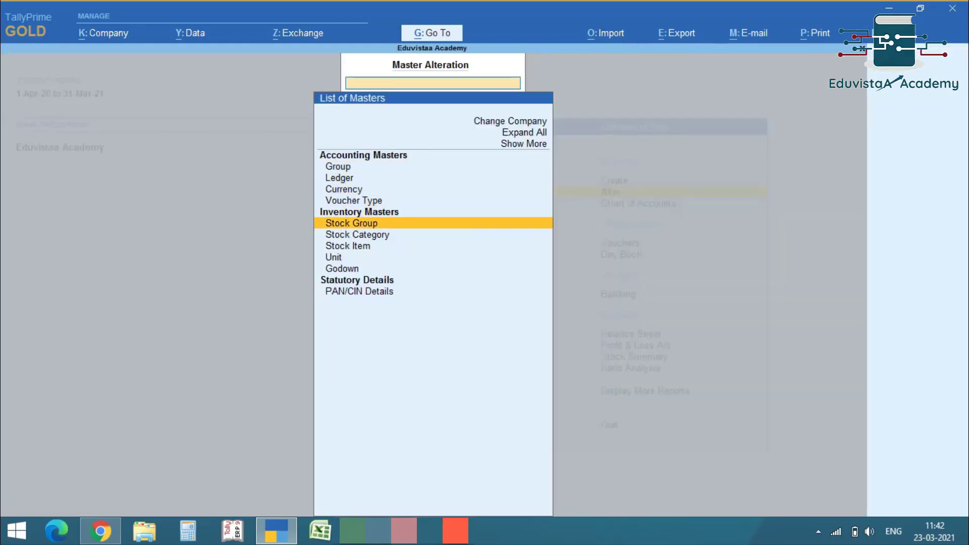
{"action": "key", "text": "Down"}
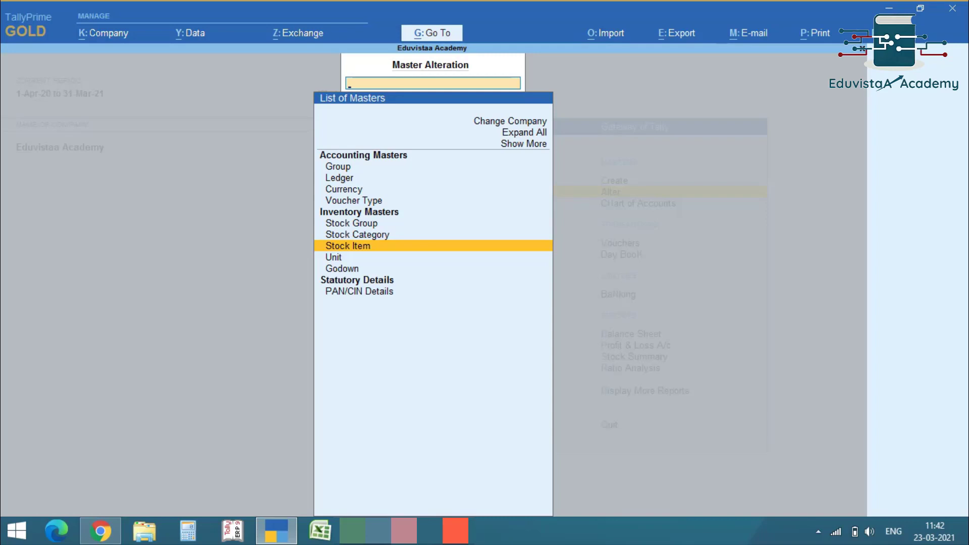
{"action": "key", "text": "Return"}
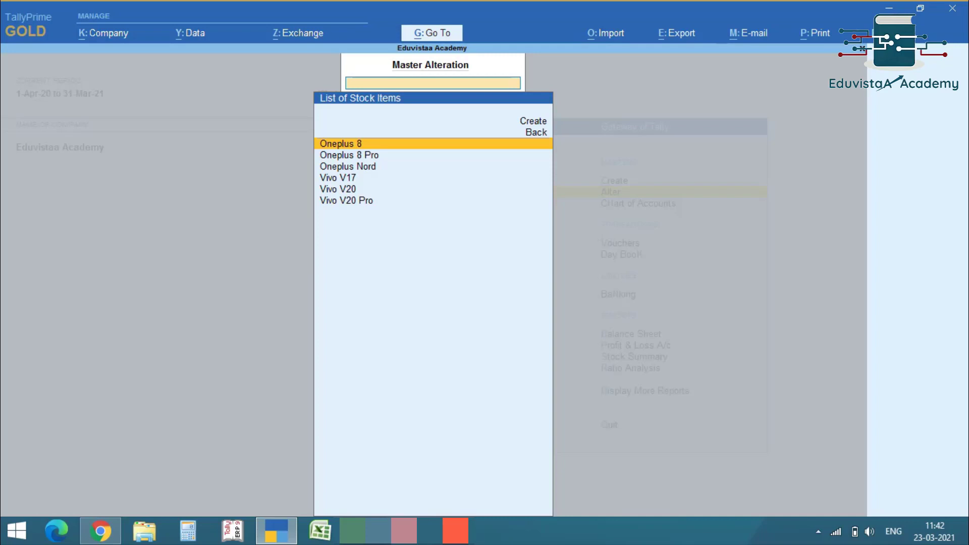
Look through the stock items down to Vivo V20 Pro and return to the Gateway of Tally.
{"action": "key", "text": "Down"}
{"action": "key", "text": "Down"}
{"action": "key", "text": "Down"}
{"action": "key", "text": "Down"}
{"action": "key", "text": "Down"}
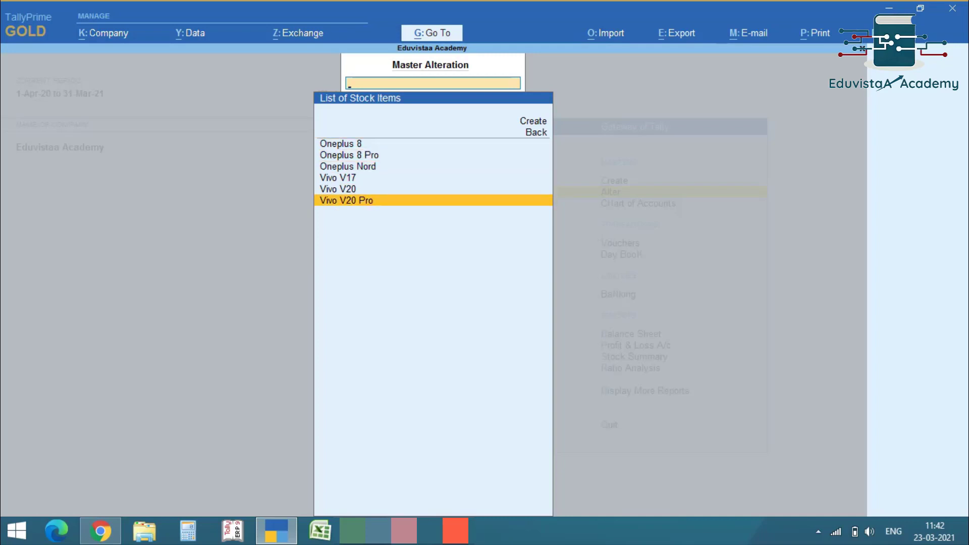
{"action": "key", "text": "Escape"}
{"action": "key", "text": "Escape"}
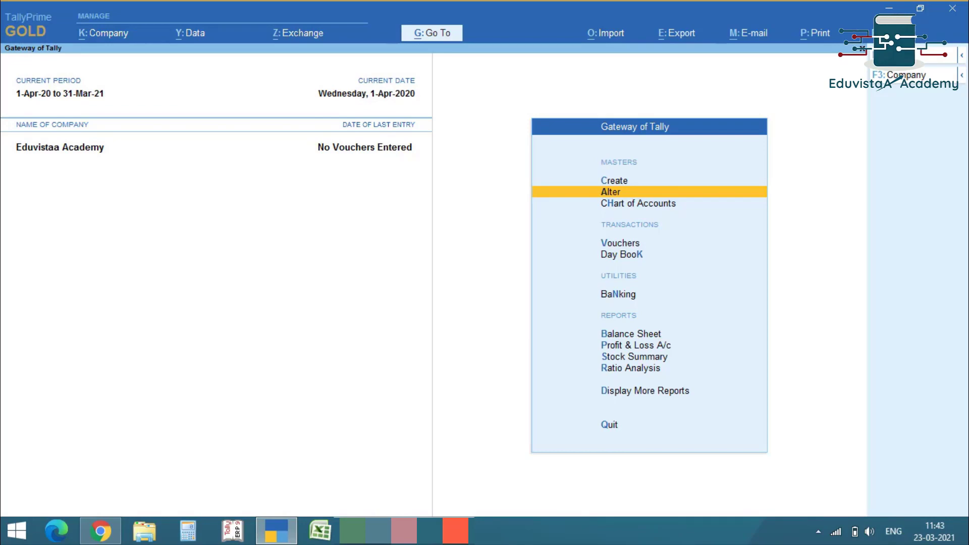
Open the list of Stock Items from the Chart of Accounts.
{"action": "key", "text": "h"}
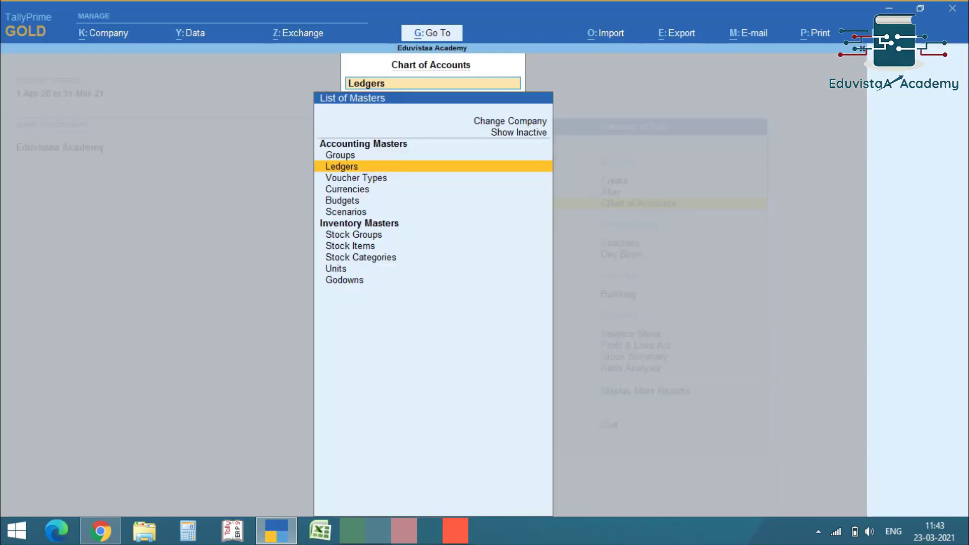
{"action": "key", "text": "Down"}
{"action": "key", "text": "Down"}
{"action": "key", "text": "Down"}
{"action": "key", "text": "Down"}
{"action": "key", "text": "Down"}
{"action": "key", "text": "Down"}
{"action": "key", "text": "Down"}
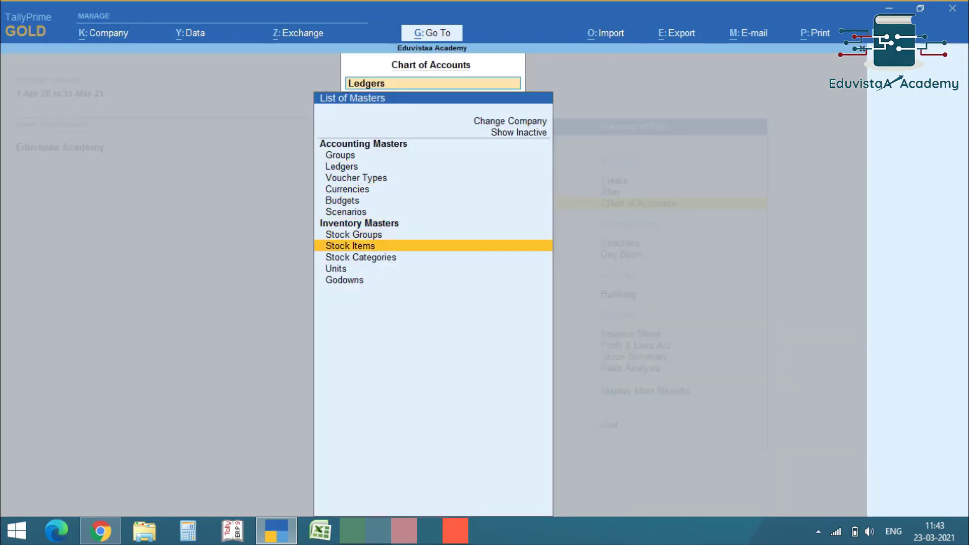
{"action": "key", "text": "Return"}
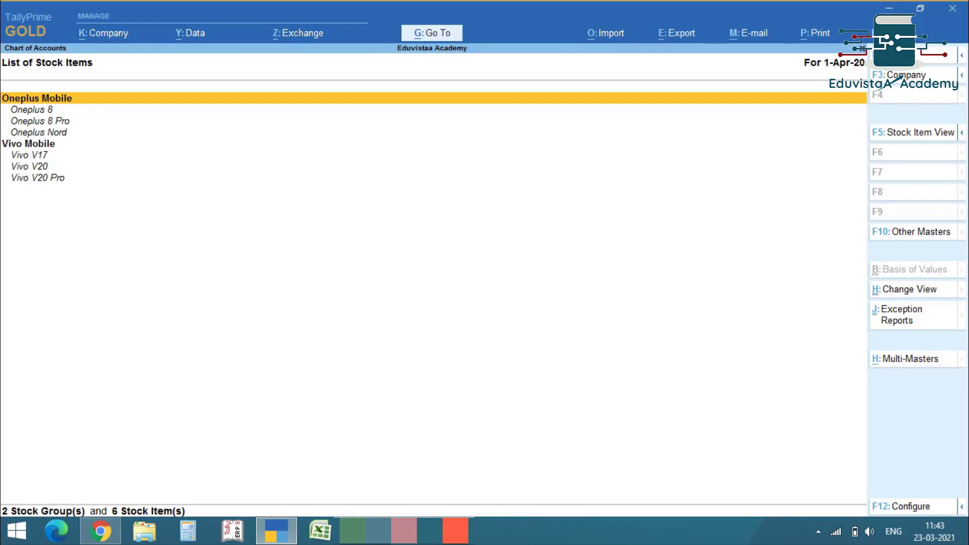
Examine the stock items listed under the Oneplus Mobile and Vivo Mobile groups.
{"action": "key", "text": "Down"}
{"action": "key", "text": "Down"}
{"action": "key", "text": "Down"}
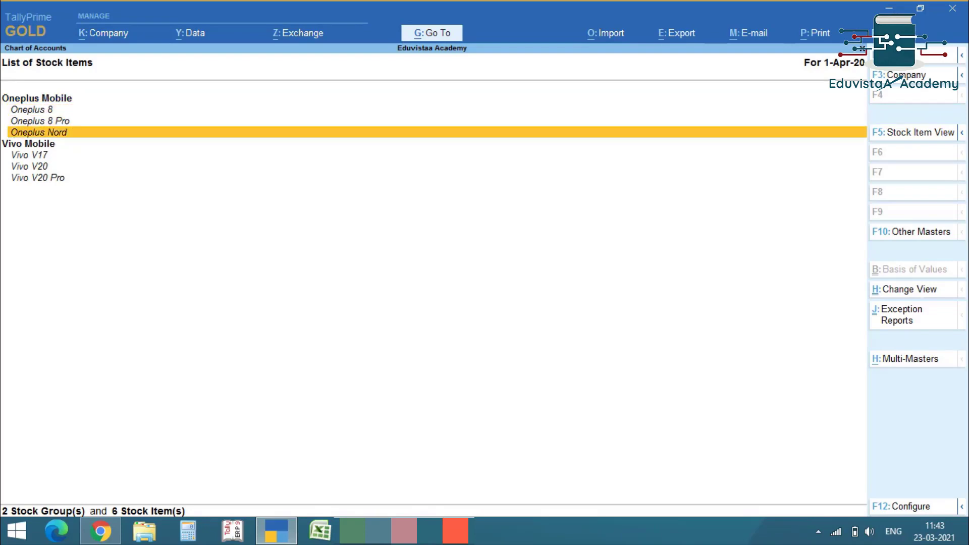
{"action": "key", "text": "Down"}
{"action": "key", "text": "Down"}
{"action": "key", "text": "Down"}
{"action": "key", "text": "Down"}
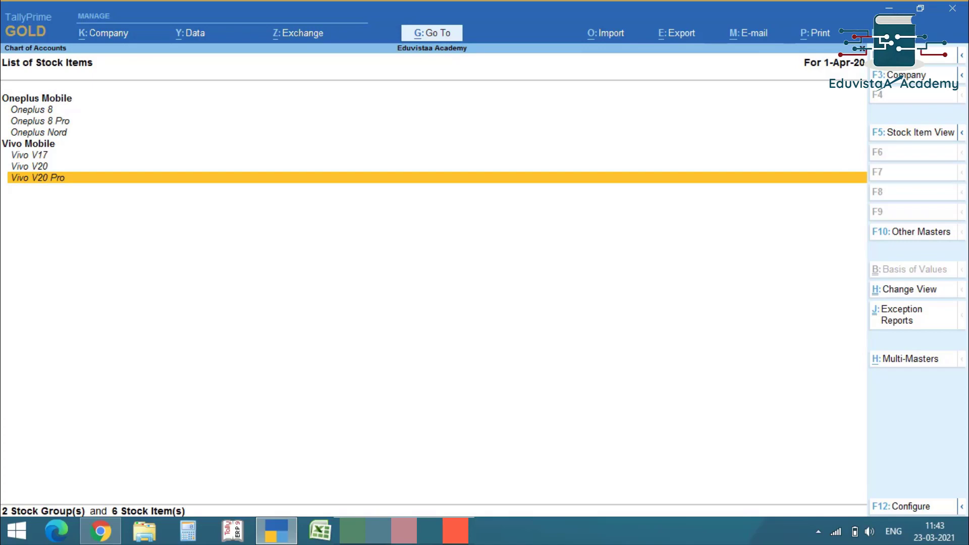
{"action": "key", "text": "Up"}
{"action": "key", "text": "Up"}
{"action": "key", "text": "Up"}
{"action": "key", "text": "Up"}
{"action": "key", "text": "Up"}
{"action": "key", "text": "Up"}
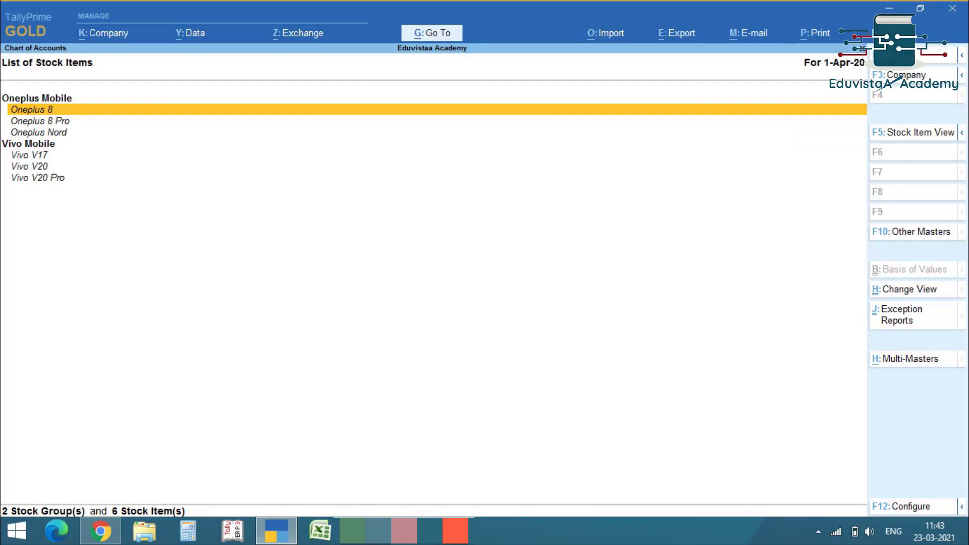
View the Oneplus 8 alteration form from the Chart of Accounts list and return to the Gateway of Tally.
{"action": "key", "text": "Return"}
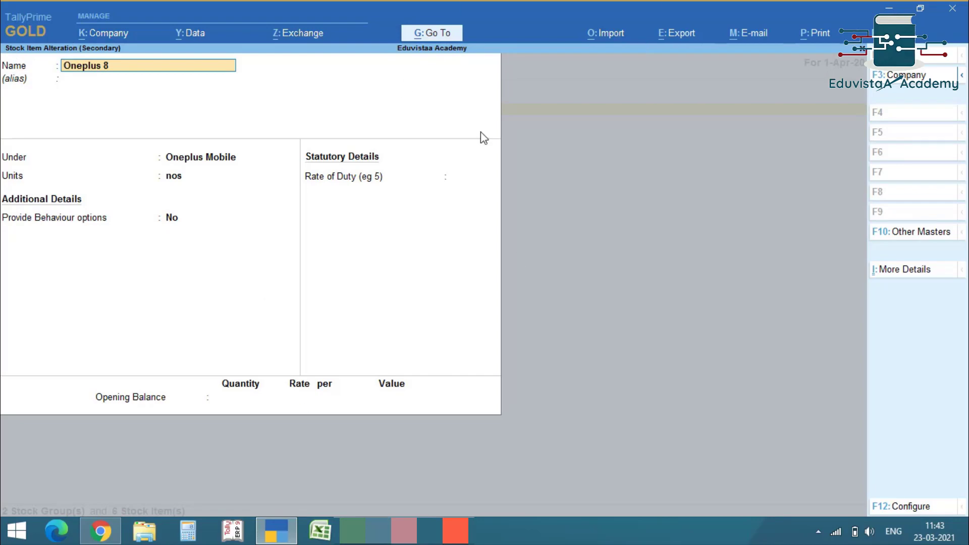
{"action": "key", "text": "super+c"}
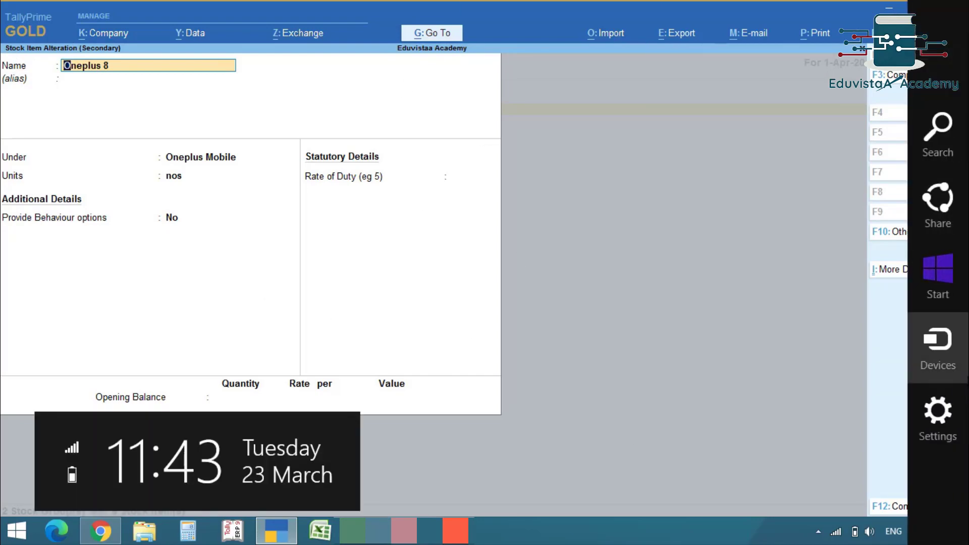
{"action": "key", "text": "Escape"}
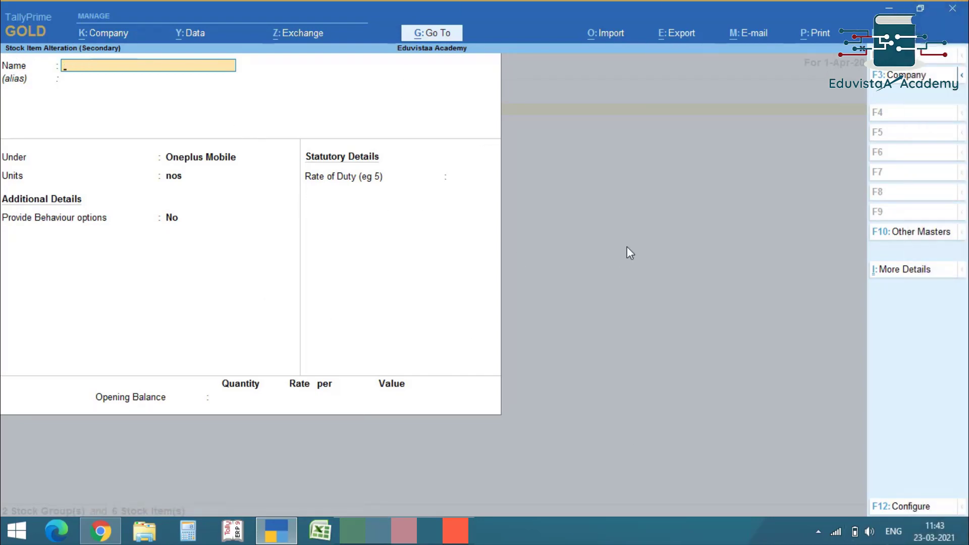
{"action": "key", "text": "Escape"}
{"action": "key", "text": "Escape"}
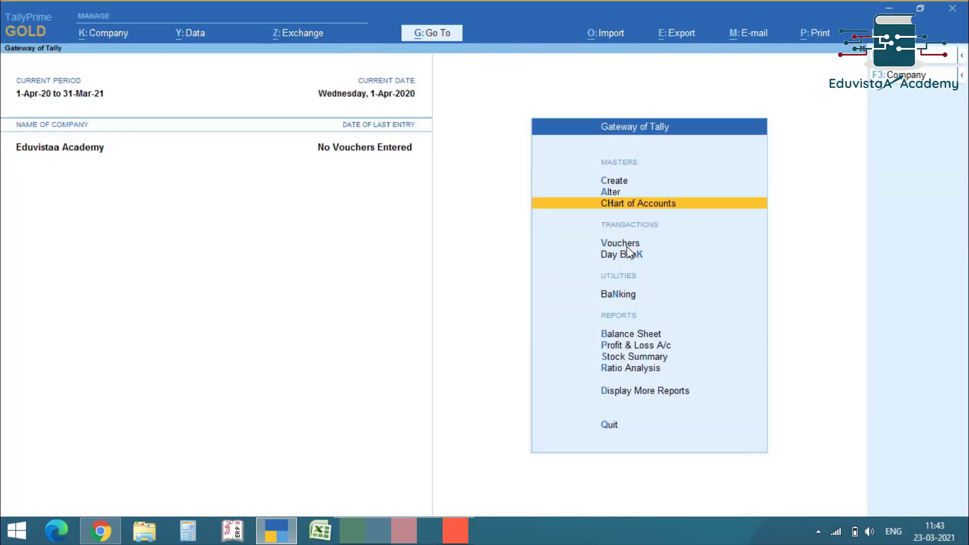
View the Oneplus 8 stock item through Master Alteration and return to the Gateway of Tally without changing it.
{"action": "key", "text": "Up"}
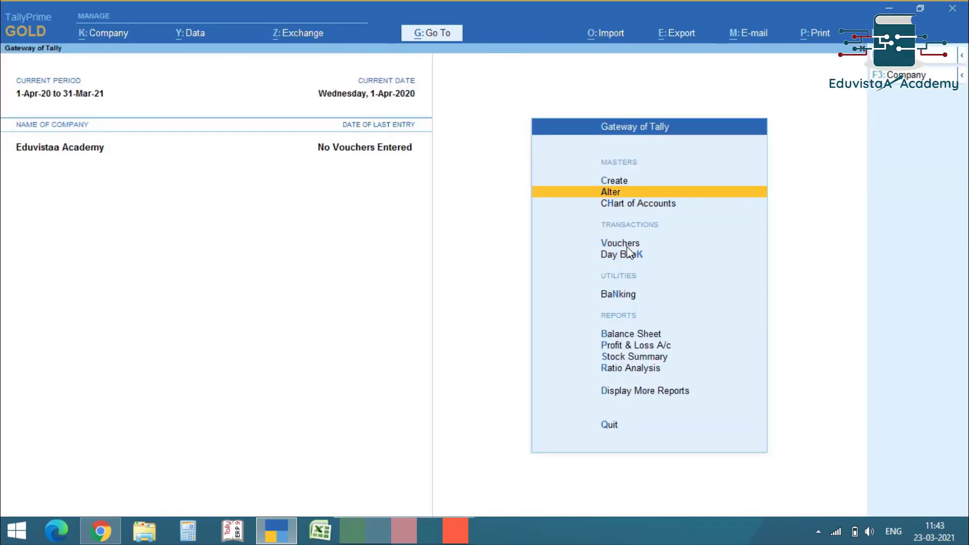
{"action": "key", "text": "Return"}
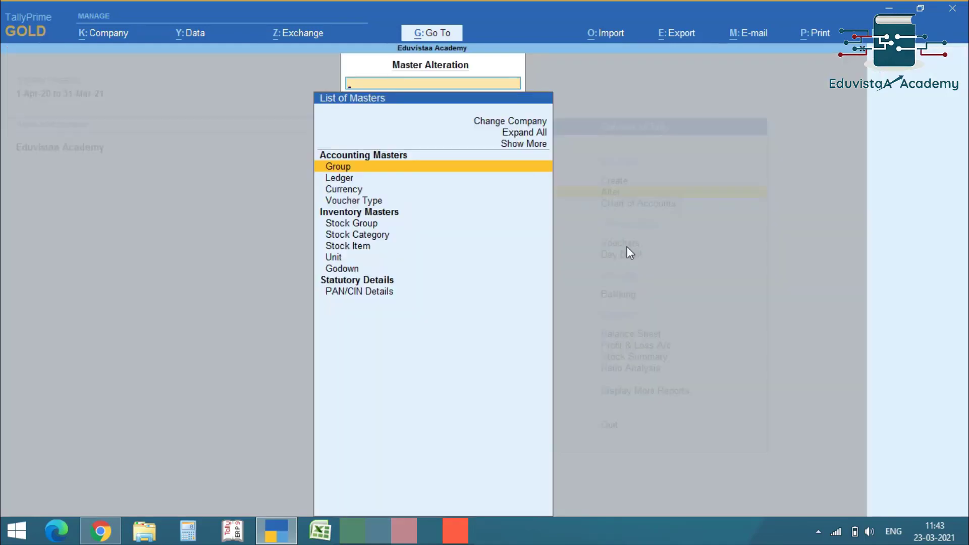
{"action": "key", "text": "Down"}
{"action": "key", "text": "Down"}
{"action": "key", "text": "Down"}
{"action": "key", "text": "Down"}
{"action": "key", "text": "Down"}
{"action": "key", "text": "Down"}
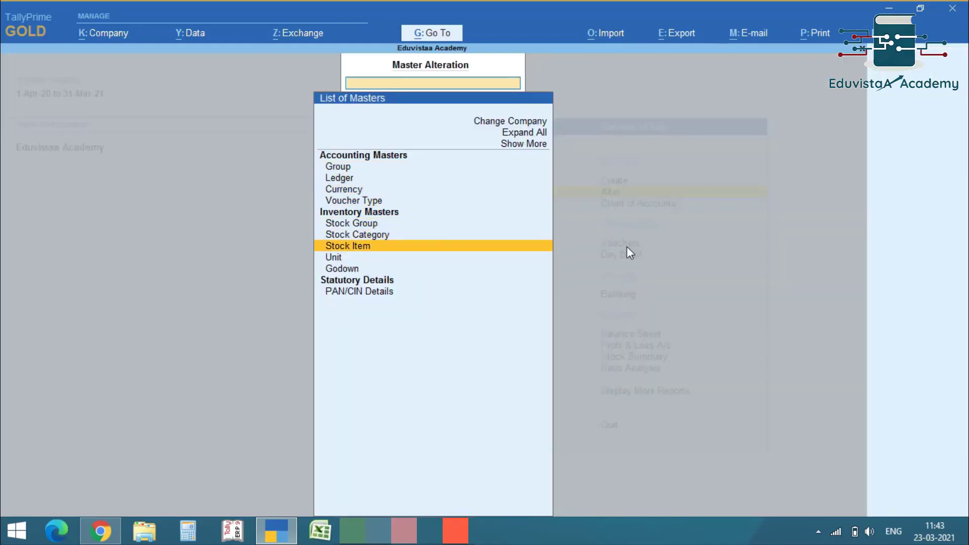
{"action": "key", "text": "Return"}
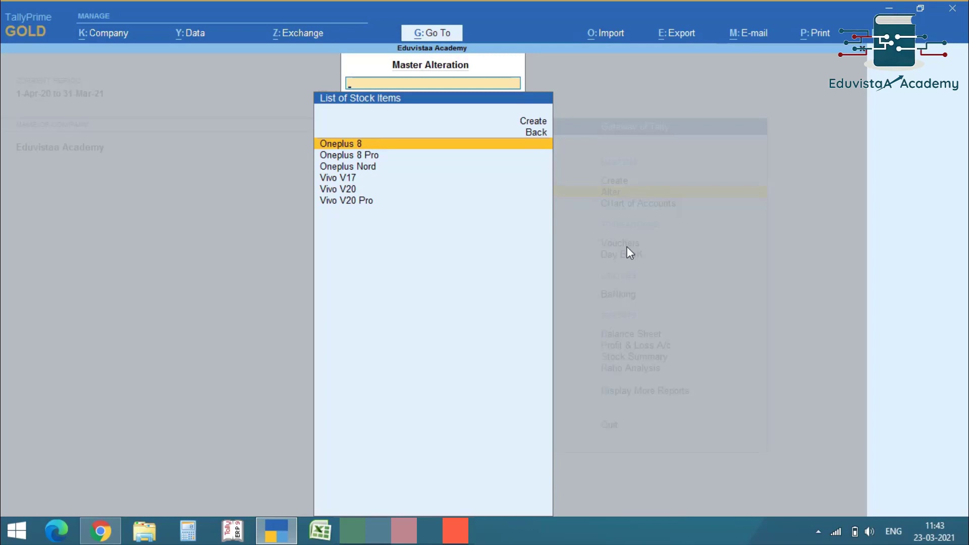
{"action": "key", "text": "Return"}
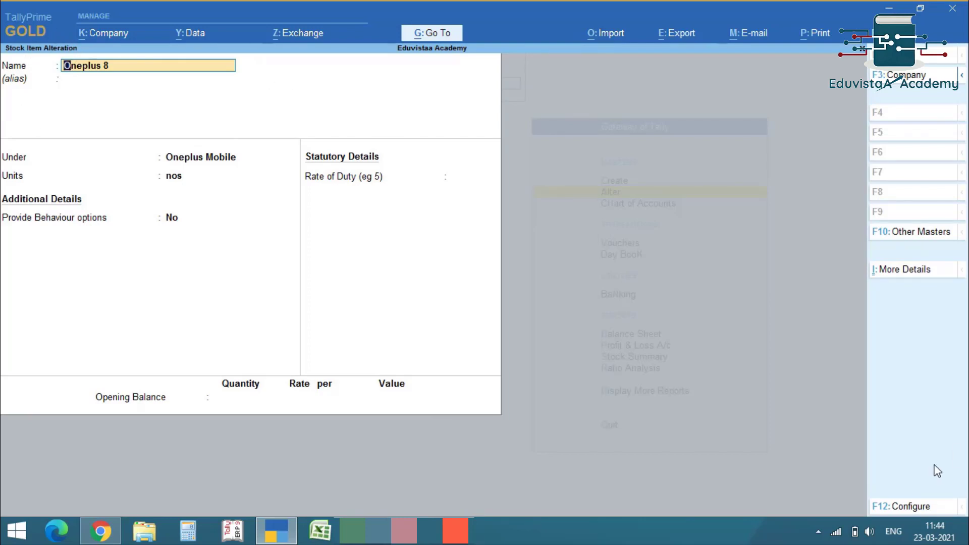
{"action": "key", "text": "Escape"}
{"action": "key", "text": "Escape"}
{"action": "key", "text": "Escape"}
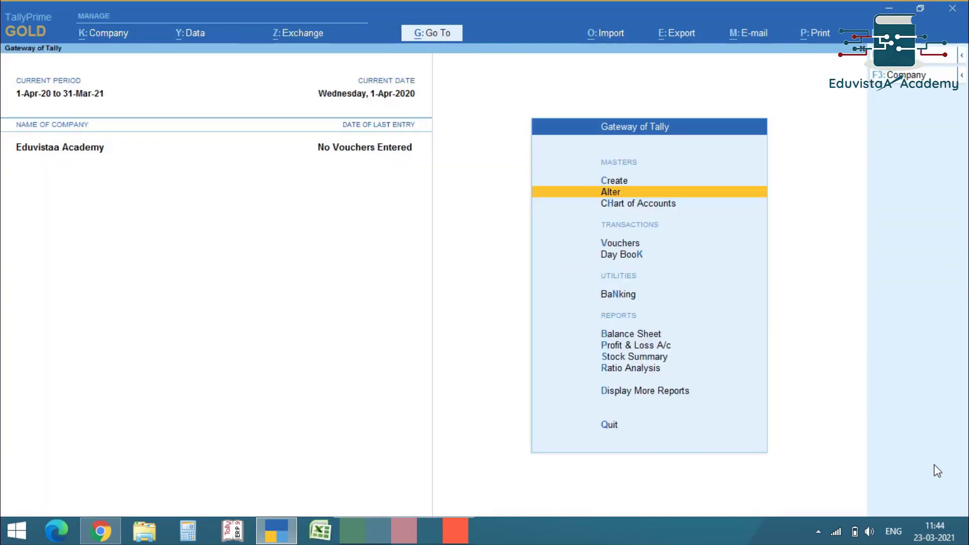
Open the Chart of Accounts and look through its accounting and inventory masters.
{"action": "key", "text": "h"}
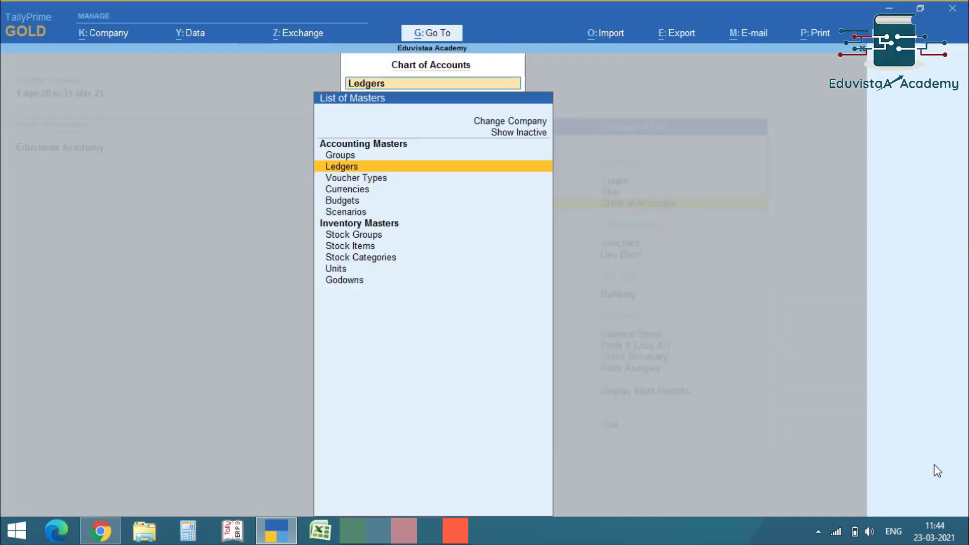
{"action": "key", "text": "Down"}
{"action": "key", "text": "Down"}
{"action": "key", "text": "Down"}
{"action": "key", "text": "Down"}
{"action": "key", "text": "Down"}
{"action": "key", "text": "Down"}
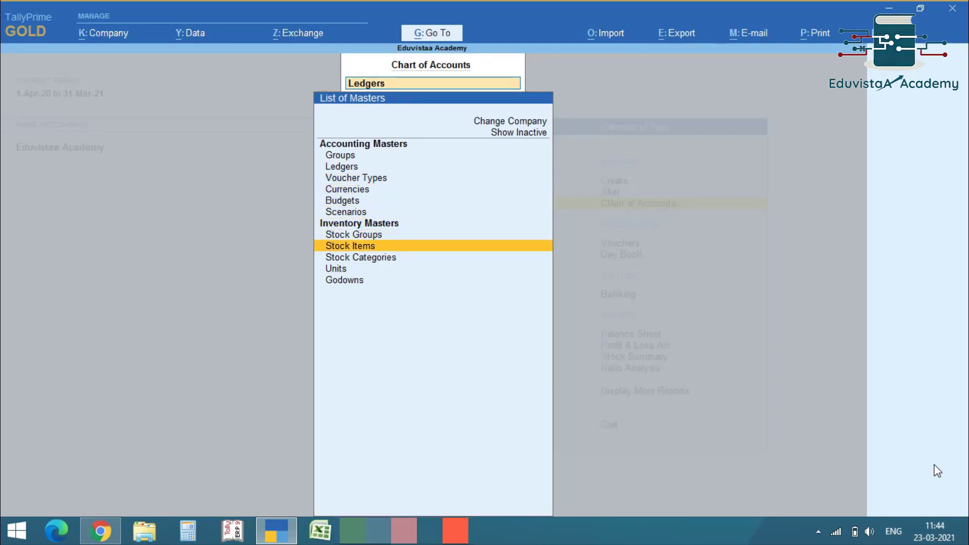
{"action": "key", "text": "Up"}
{"action": "key", "text": "Up"}
{"action": "key", "text": "Up"}
{"action": "key", "text": "Up"}
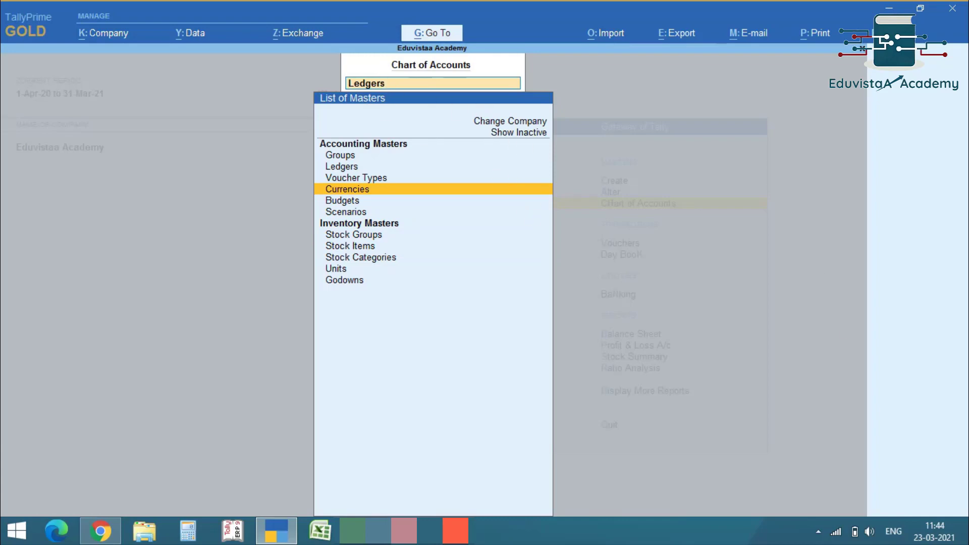
Filter the list of masters by "stock ite" and open Stock Items.
{"action": "key", "text": "BackSpace"}
{"action": "key", "text": "BackSpace"}
{"action": "key", "text": "BackSpace"}
{"action": "key", "text": "BackSpace"}
{"action": "key", "text": "BackSpace"}
{"action": "key", "text": "BackSpace"}
{"action": "key", "text": "BackSpace"}
{"action": "key", "text": "BackSpace"}
{"action": "type", "text": "s"}
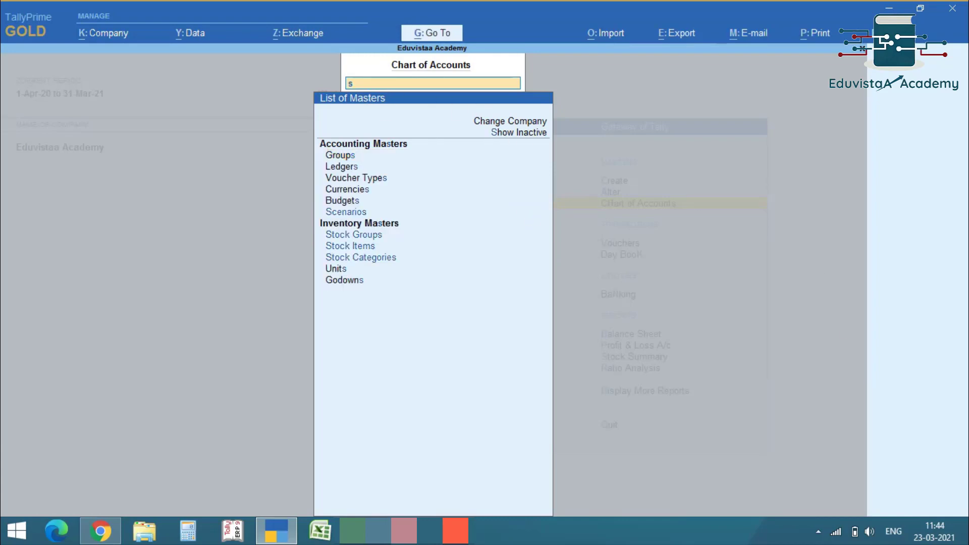
{"action": "type", "text": "tock"}
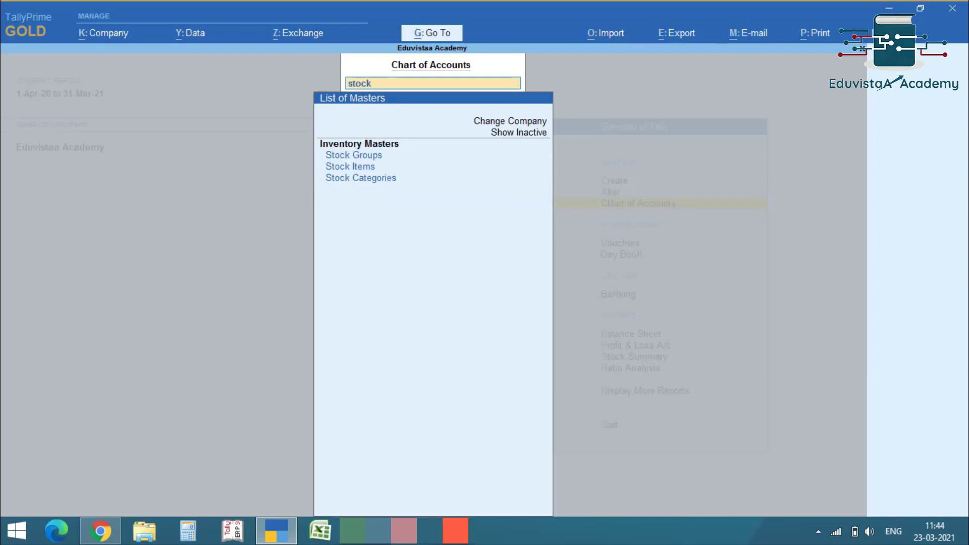
{"action": "type", "text": " ite"}
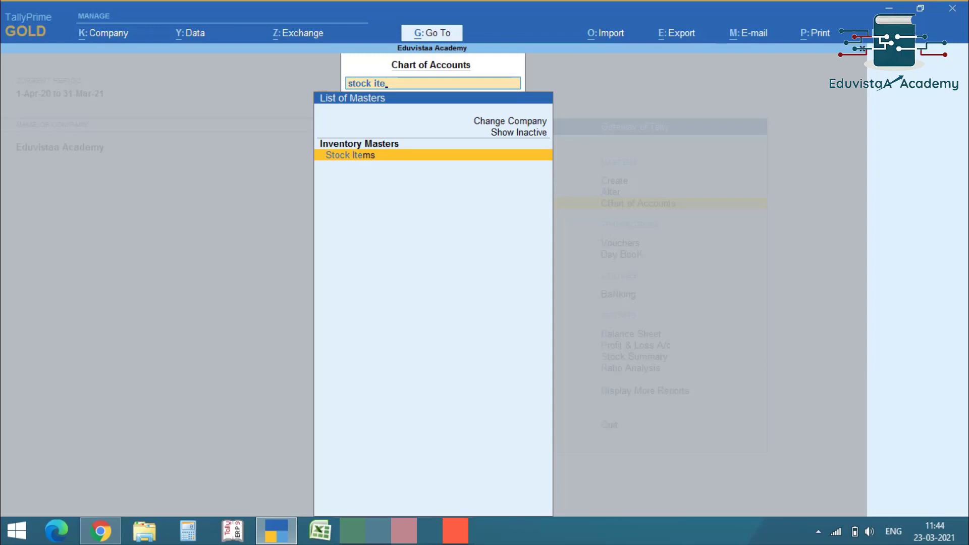
{"action": "key", "text": "Return"}
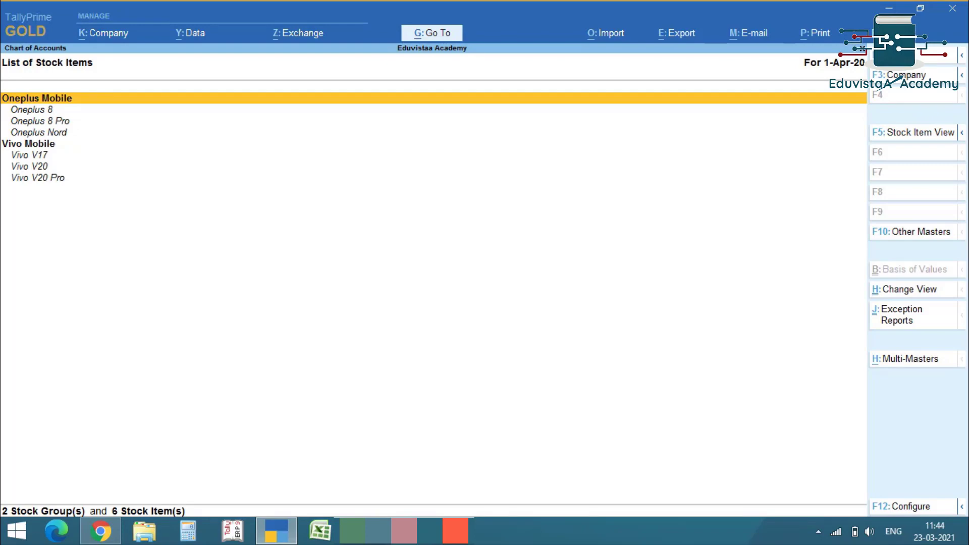
Open the Oneplus 8 stock item for alteration, keep its group Oneplus Mobile, and bring up the choices for its unit.
{"action": "key", "text": "Down"}
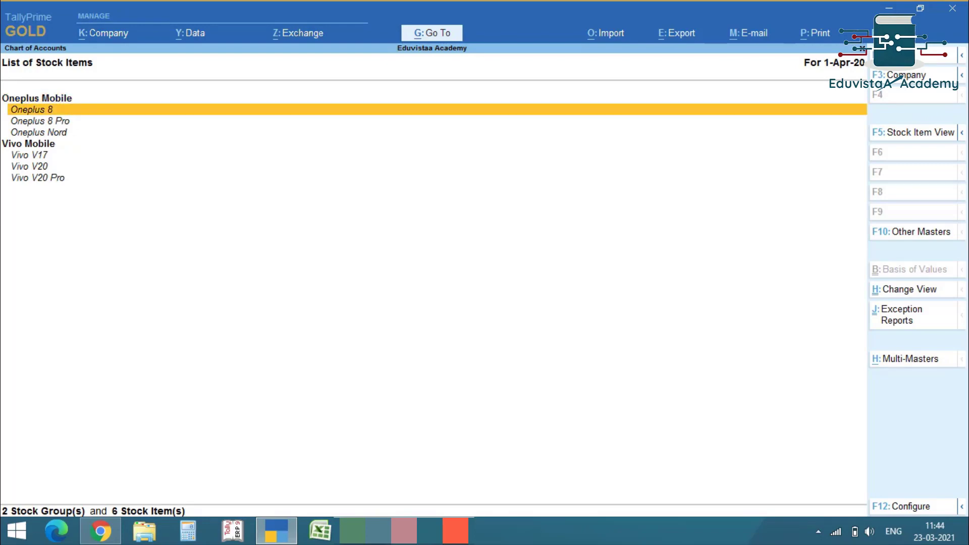
{"action": "key", "text": "Return"}
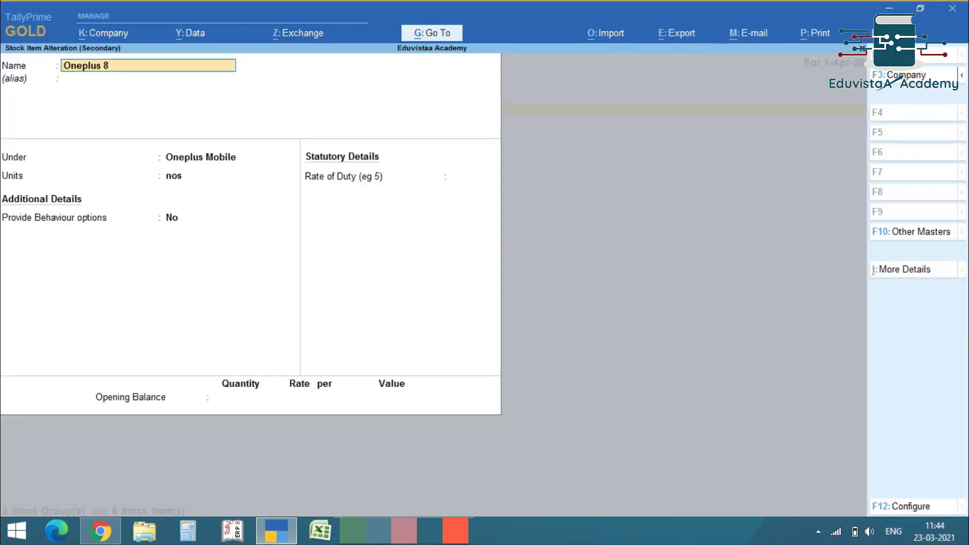
{"action": "key", "text": "Return"}
{"action": "key", "text": "Return"}
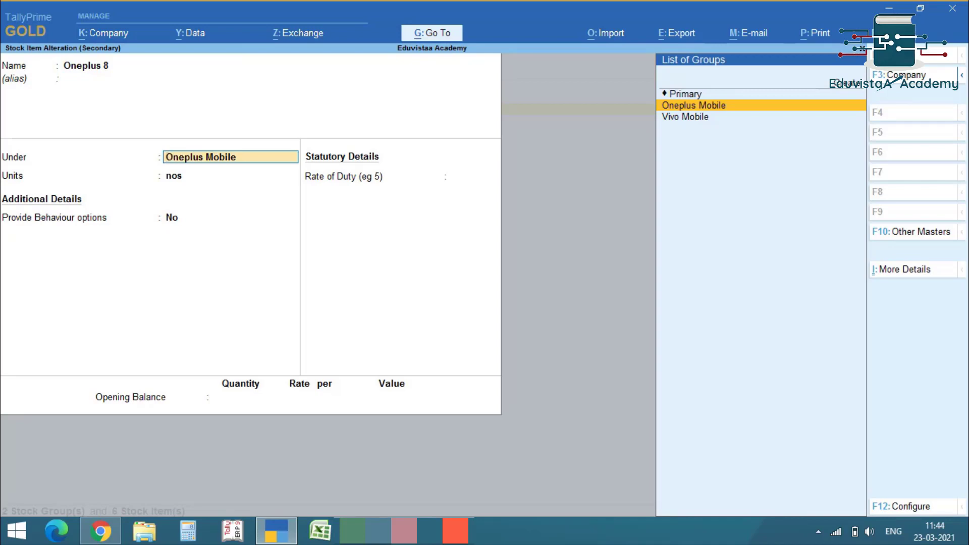
{"action": "key", "text": "Return"}
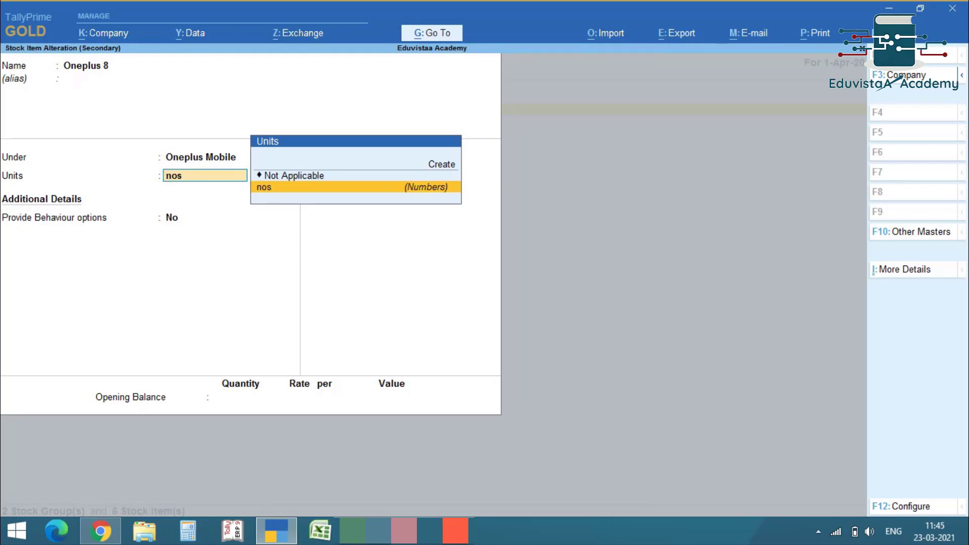
{"action": "key", "text": "Up"}
{"action": "key", "text": "Up"}
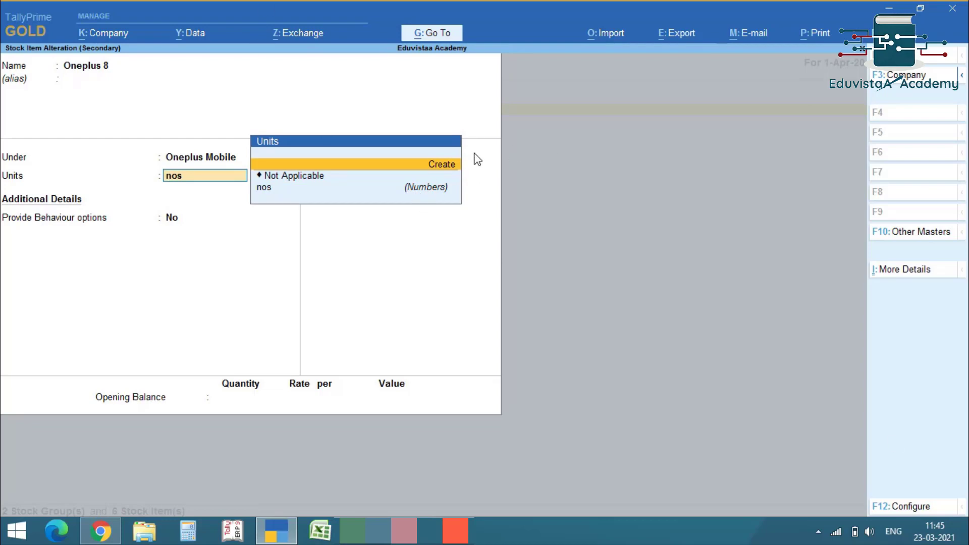
Create a simple unit with symbol pcs, formal name Pieces and 0 decimal places for the Oneplus 8 item.
{"action": "key", "text": "alt+c"}
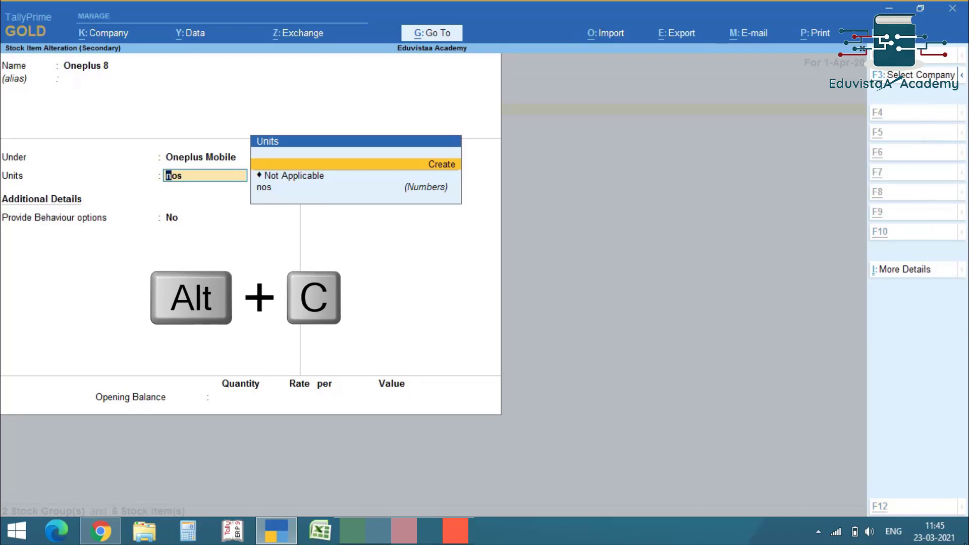
{"action": "key", "text": "alt+c"}
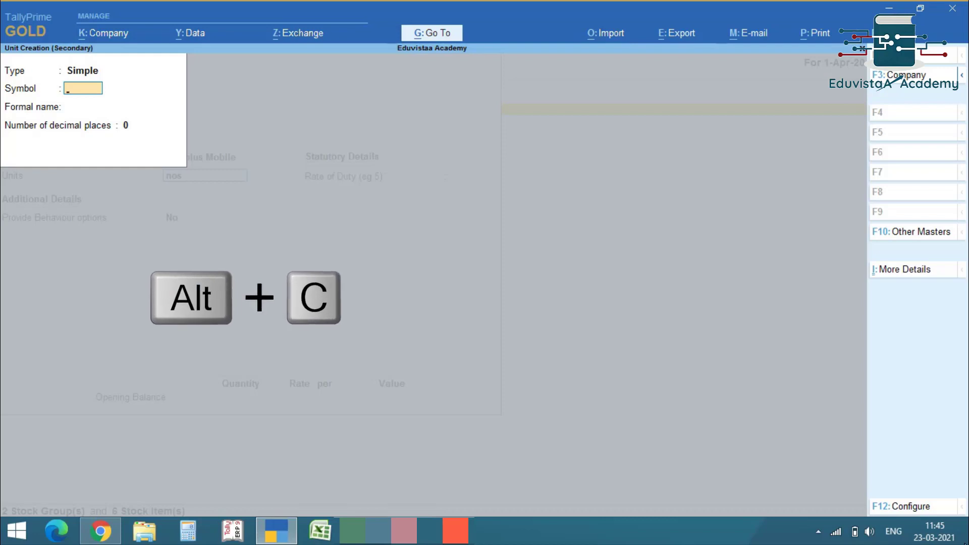
{"action": "type", "text": "pcs"}
{"action": "key", "text": "Return"}
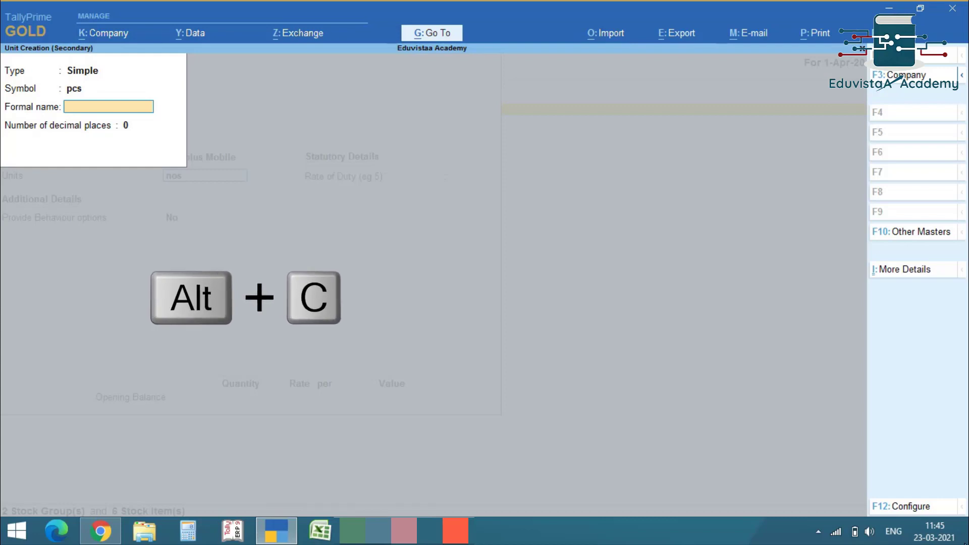
{"action": "type", "text": "P"}
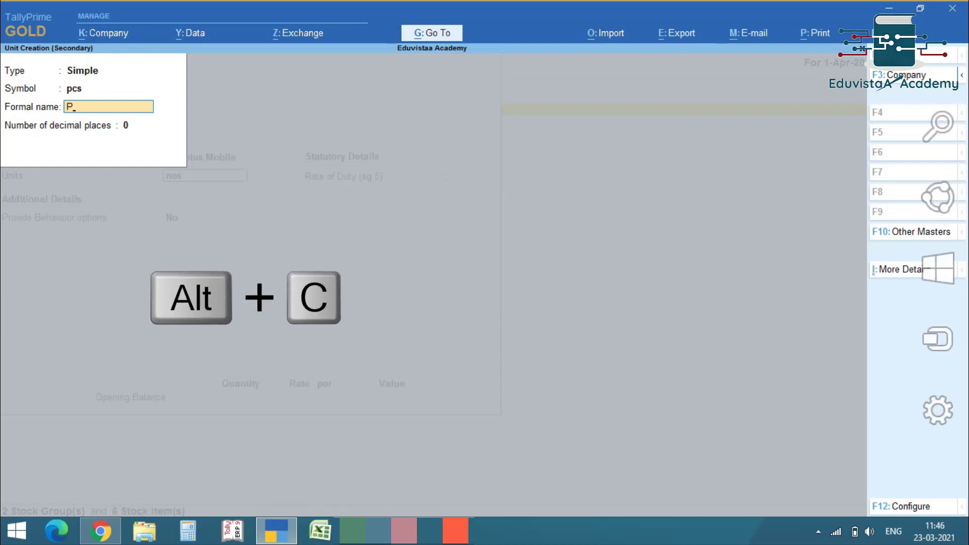
{"action": "type", "text": "ieces"}
{"action": "key", "text": "Return"}
{"action": "key", "text": "Return"}
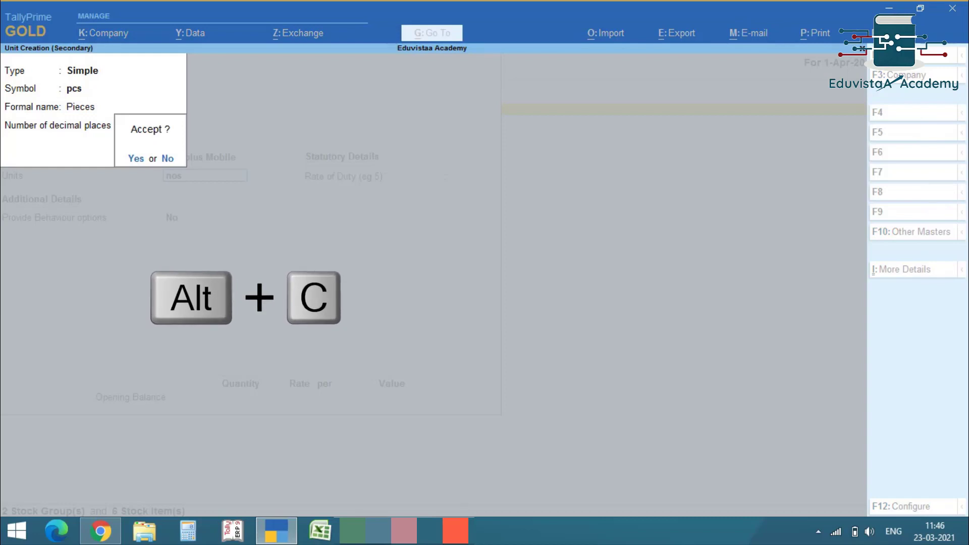
{"action": "key", "text": "Return"}
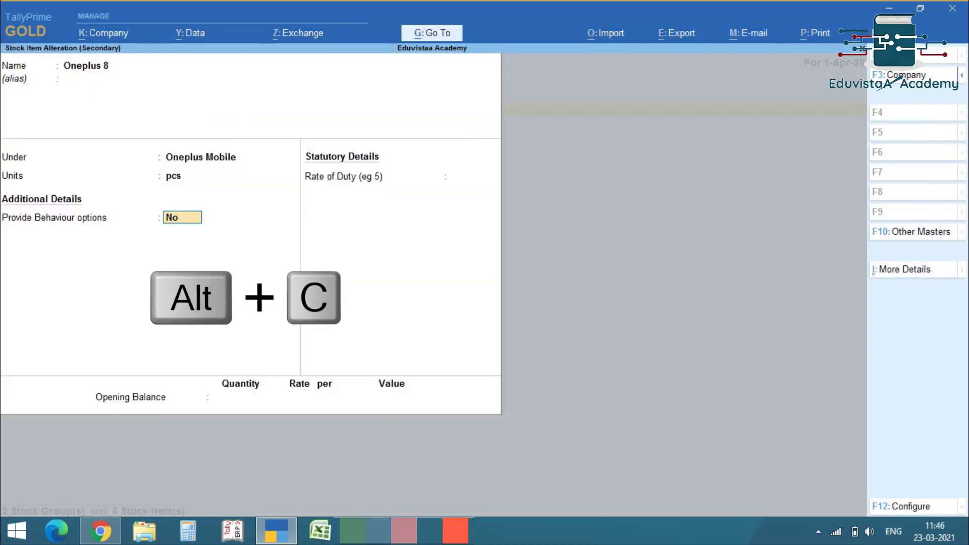
Return to the unit of Oneplus 8 and look through the available units and the option to create one.
{"action": "key", "text": "BackSpace"}
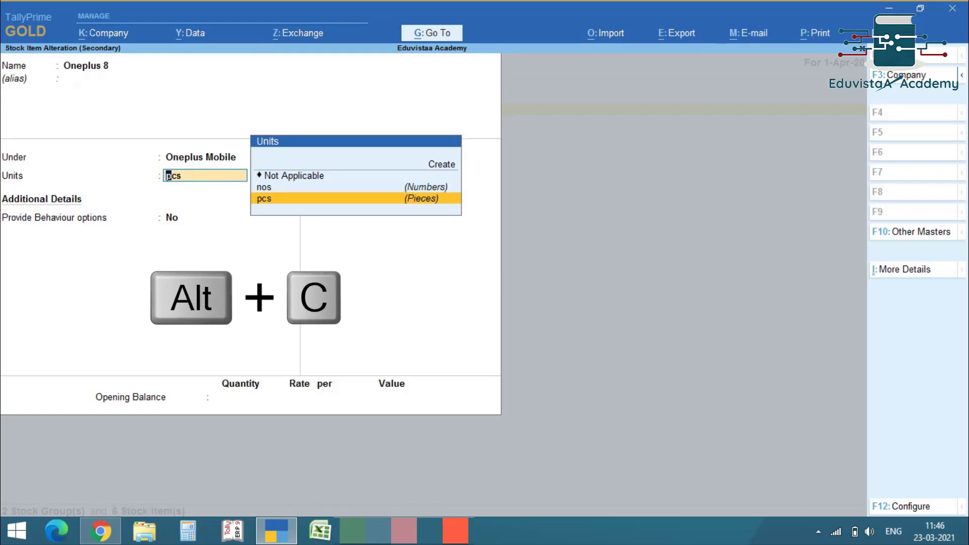
{"action": "key", "text": "Up"}
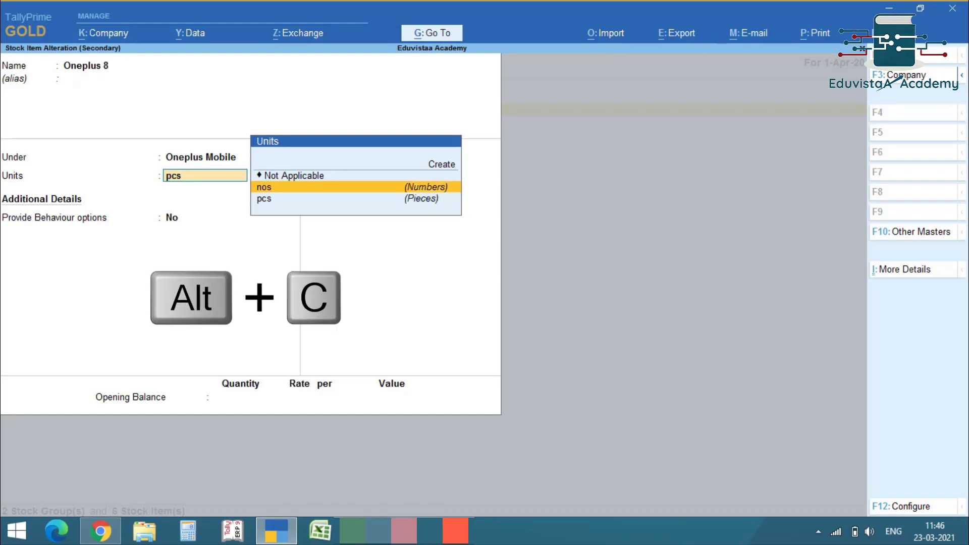
{"action": "key", "text": "Down"}
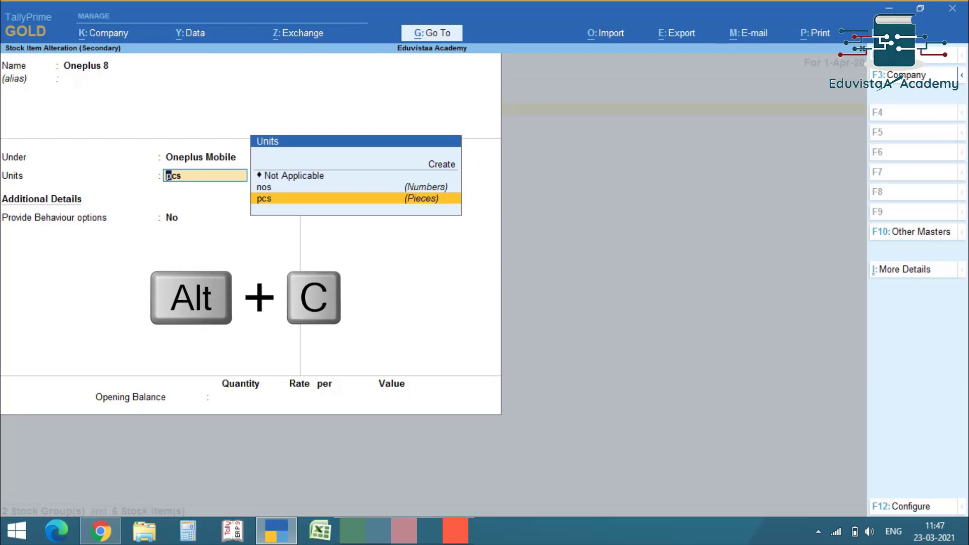
{"action": "key", "text": "Up"}
{"action": "key", "text": "Up"}
{"action": "key", "text": "Up"}
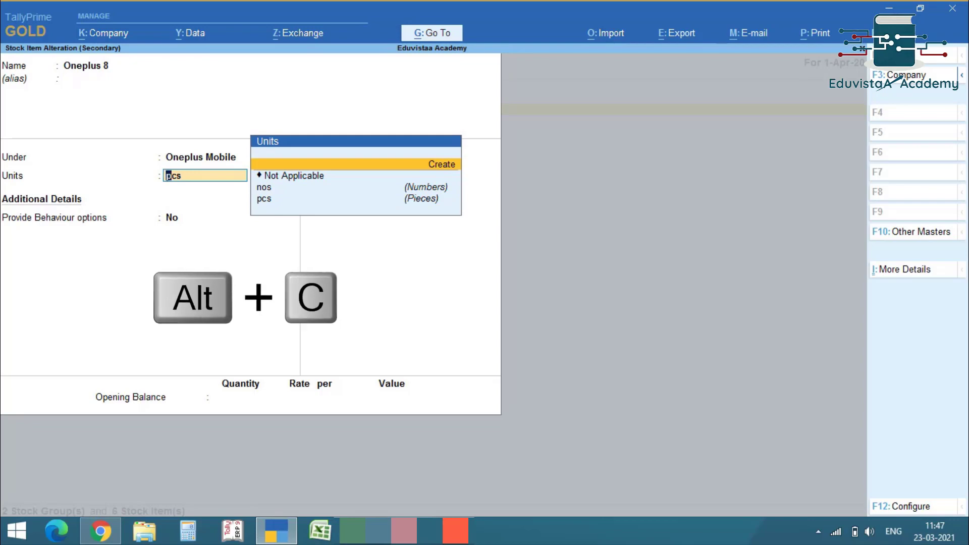
{"action": "key", "text": "Down"}
{"action": "key", "text": "Down"}
{"action": "key", "text": "Down"}
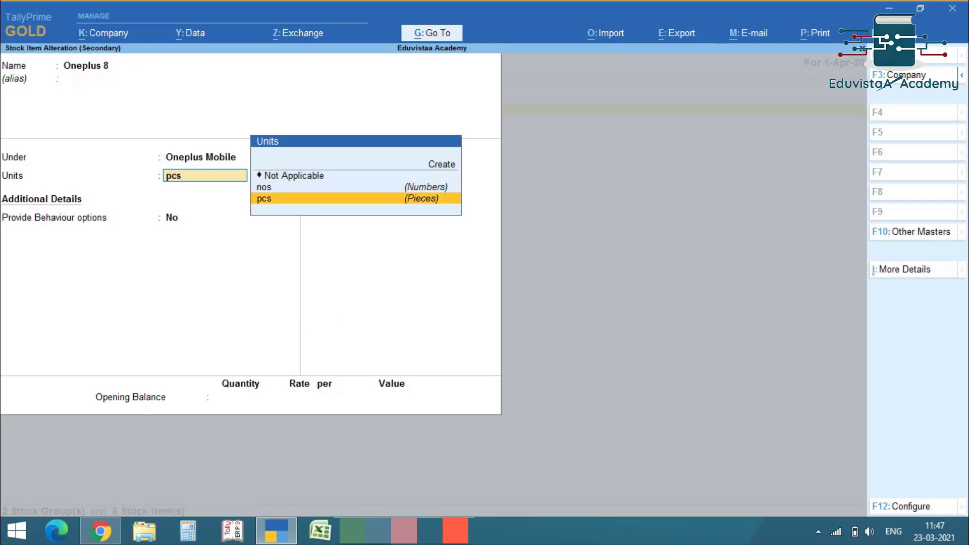
Select pcs as the unit of Oneplus 8, leave behaviour options at No, and save the altered stock item.
{"action": "key", "text": "Return"}
{"action": "key", "text": "Return"}
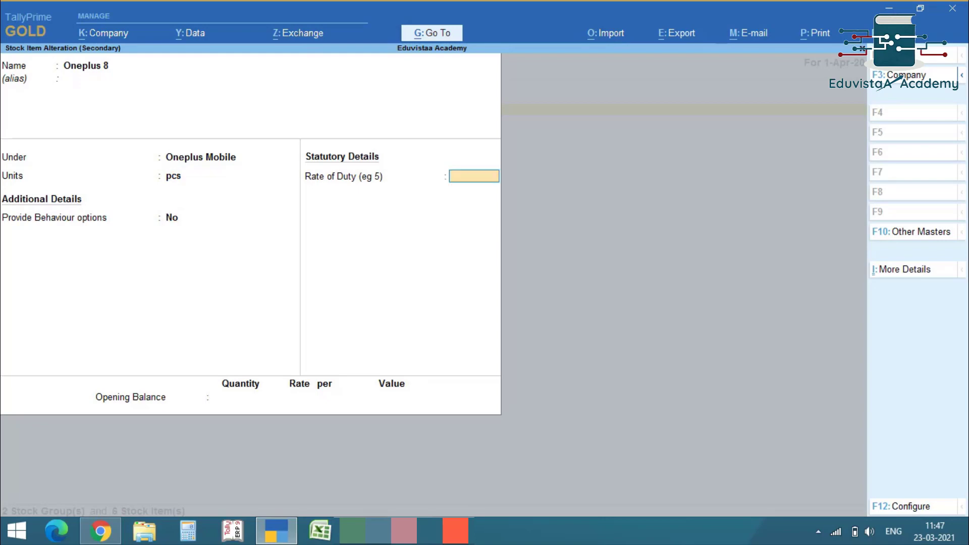
{"action": "key", "text": "Return"}
{"action": "key", "text": "Return"}
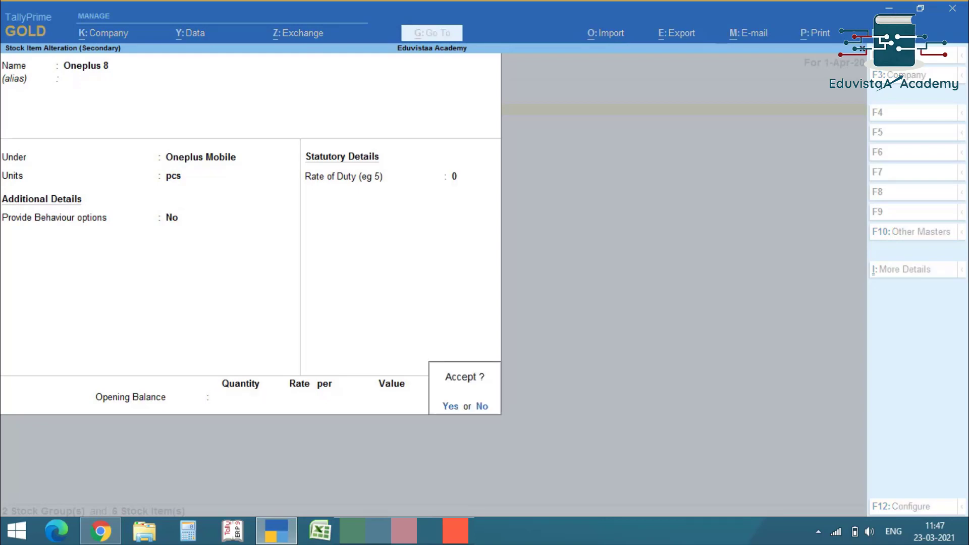
{"action": "key", "text": "Return"}
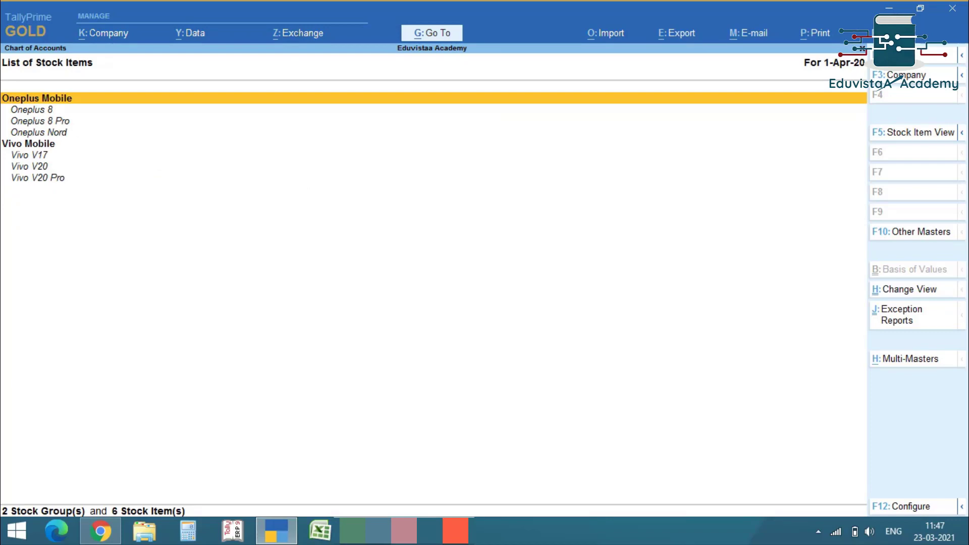
Open Multi Alter from the list of stock items for the All Items group.
{"action": "key", "text": "Down"}
{"action": "key", "text": "Down"}
{"action": "key", "text": "Down"}
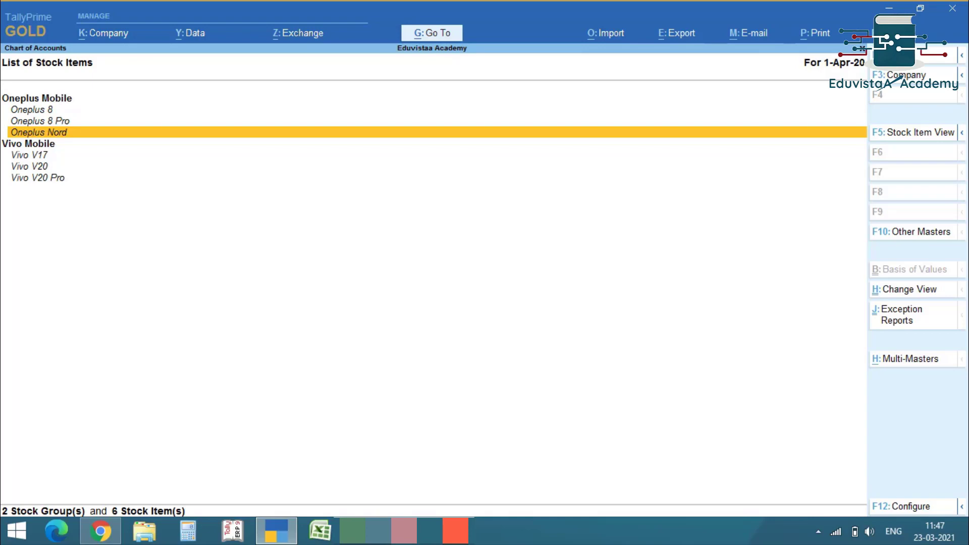
{"action": "key", "text": "alt+h"}
{"action": "key", "text": "Down"}
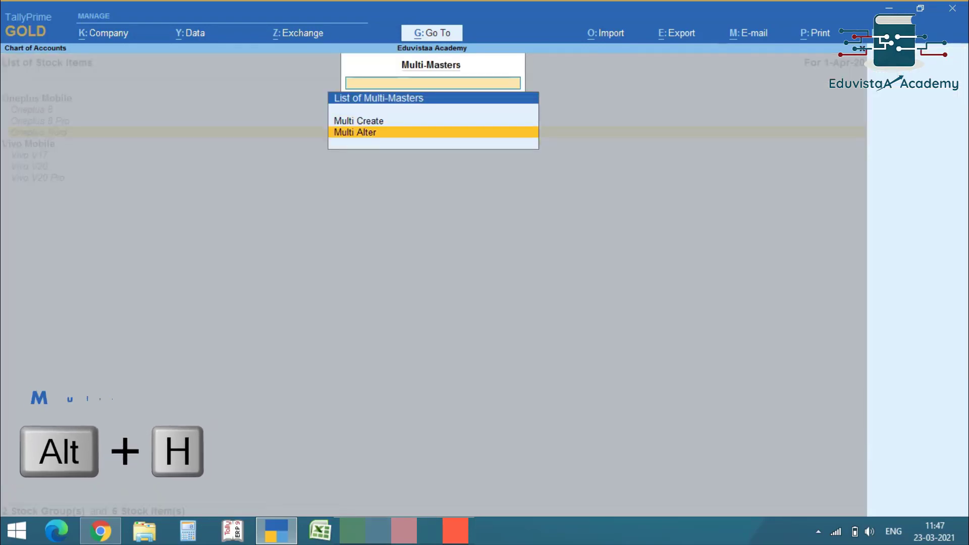
{"action": "key", "text": "Return"}
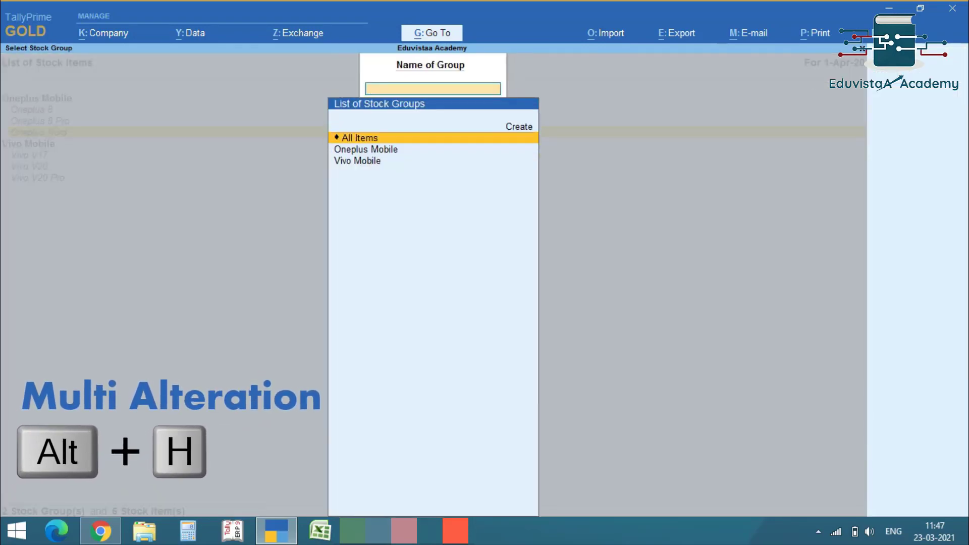
{"action": "key", "text": "Return"}
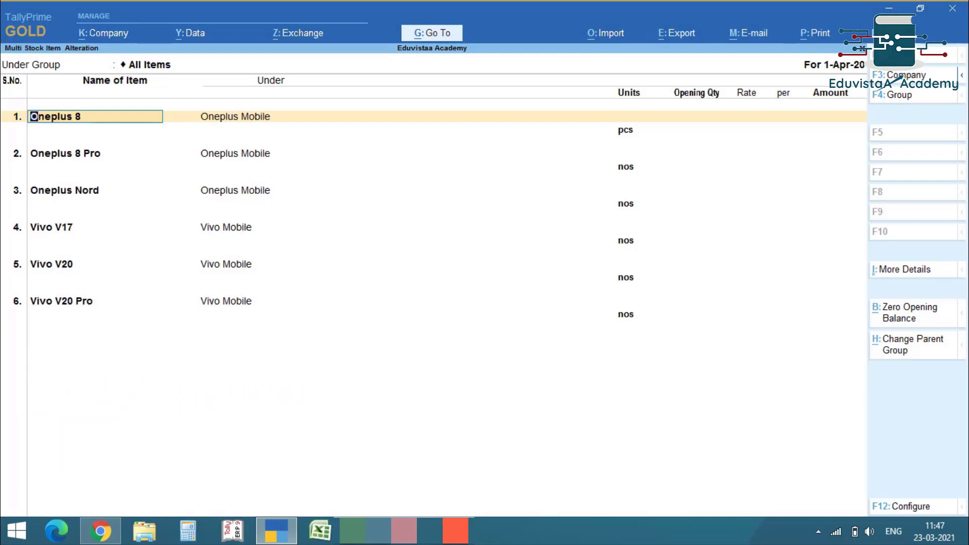
Set the unit of Oneplus 8 Pro to pcs in the multi stock item alteration, leaving Oneplus 8 as it is.
{"action": "key", "text": "Return"}
{"action": "key", "text": "Return"}
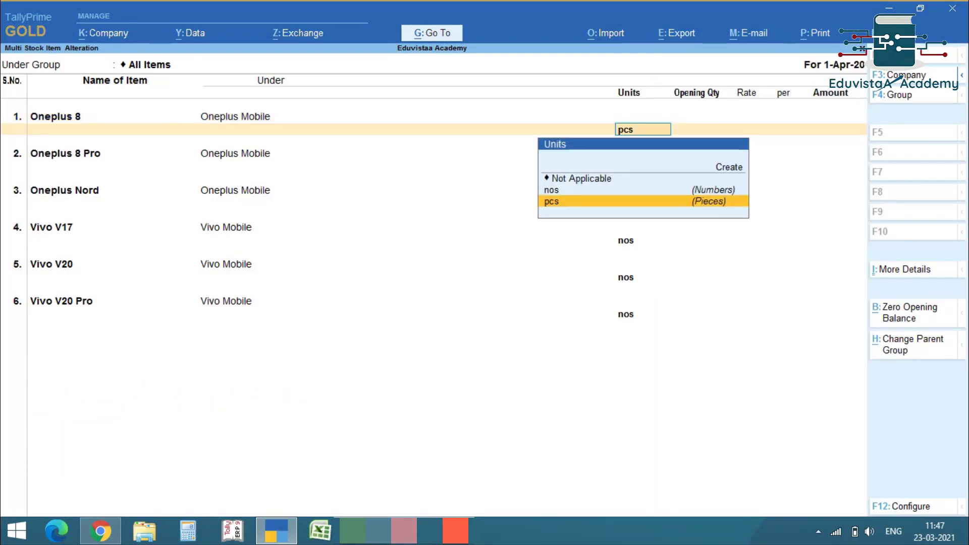
{"action": "key", "text": "Return"}
{"action": "key", "text": "Return"}
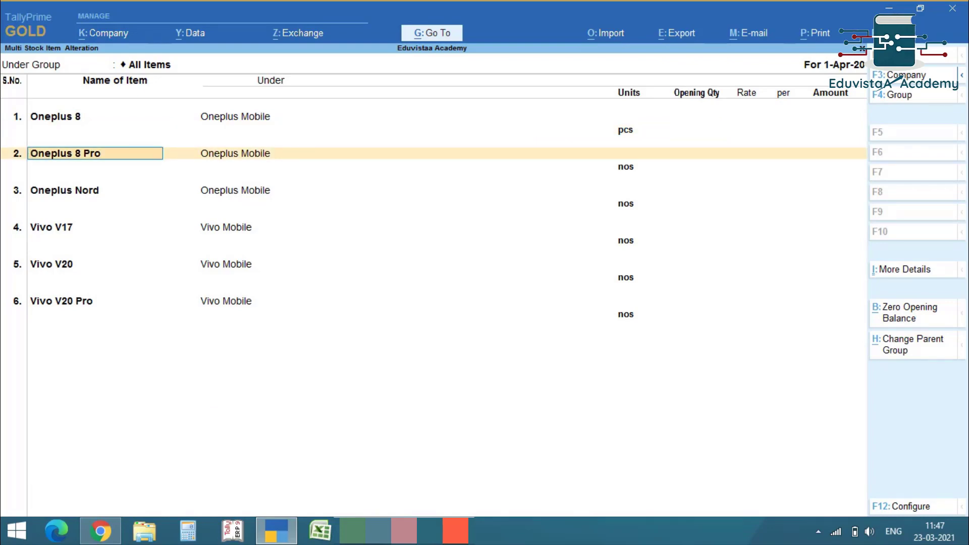
{"action": "key", "text": "Return"}
{"action": "key", "text": "Return"}
{"action": "key", "text": "Return"}
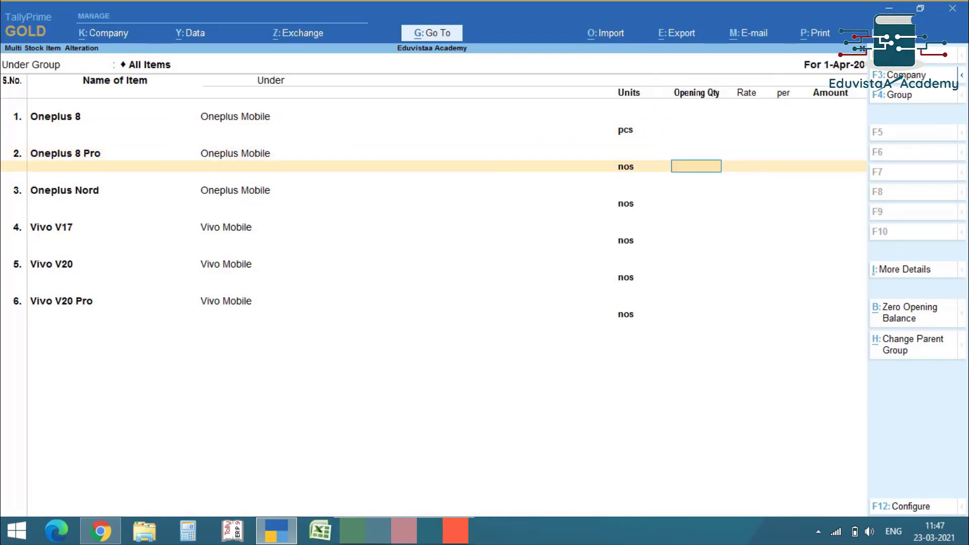
{"action": "key", "text": "BackSpace"}
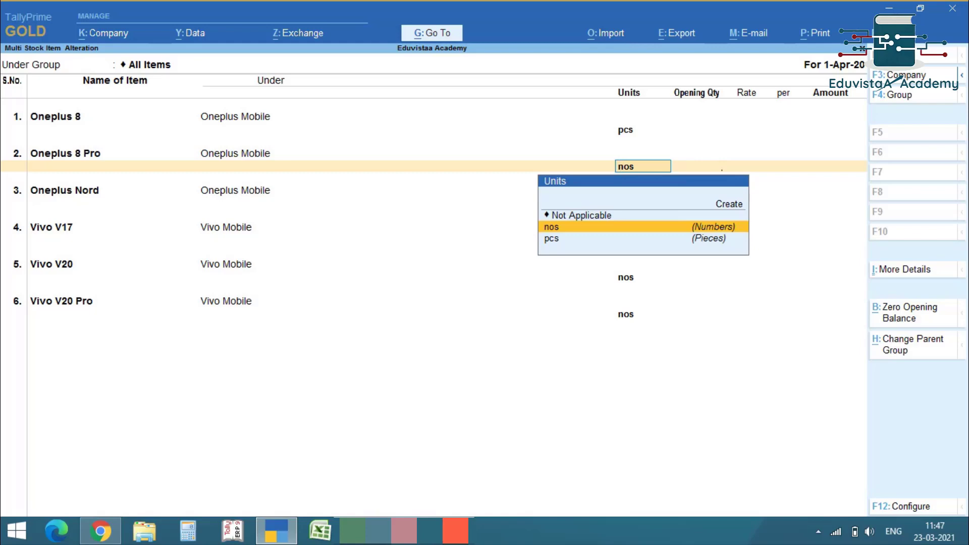
{"action": "key", "text": "Down"}
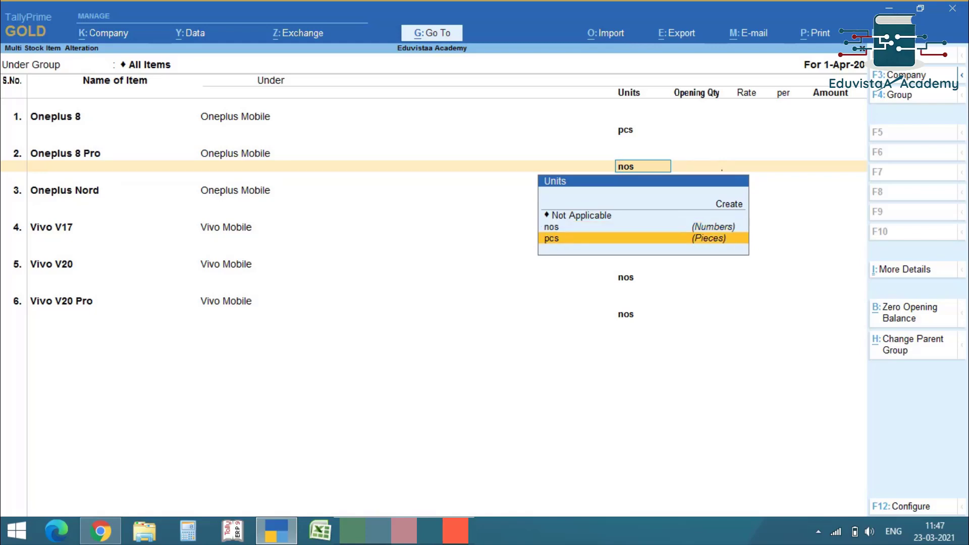
{"action": "key", "text": "Return"}
{"action": "key", "text": "Down"}
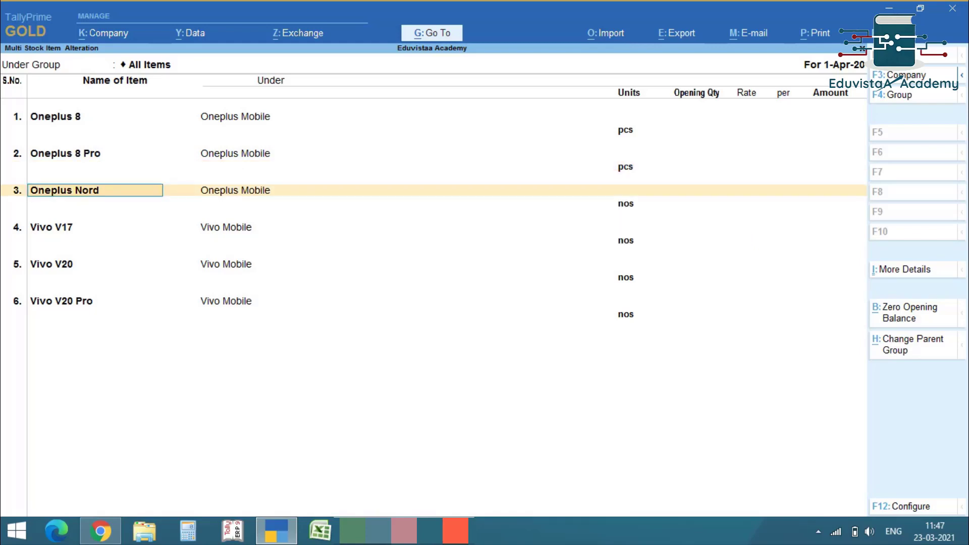
Set the unit of Oneplus Nord to pcs and save the multi stock item alteration.
{"action": "key", "text": "Return"}
{"action": "key", "text": "Return"}
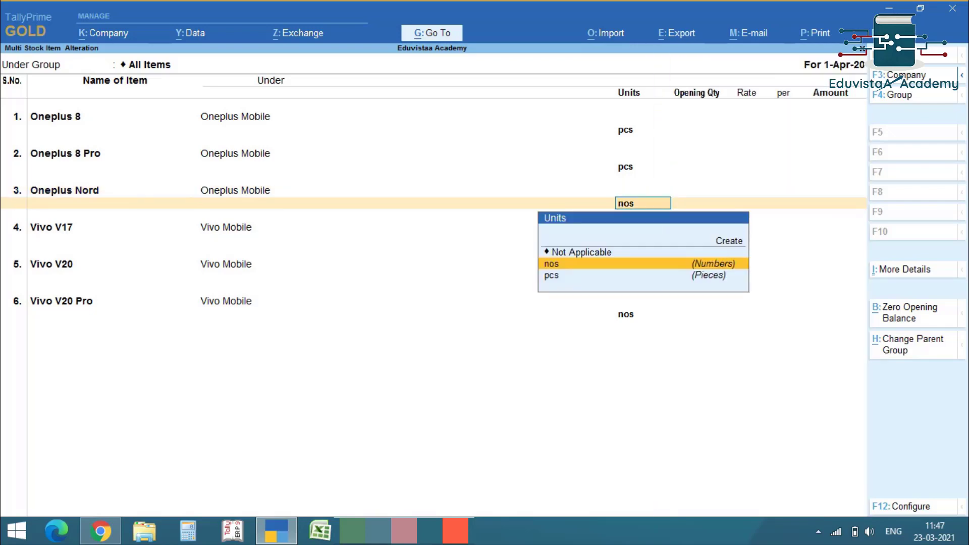
{"action": "key", "text": "Down"}
{"action": "key", "text": "Return"}
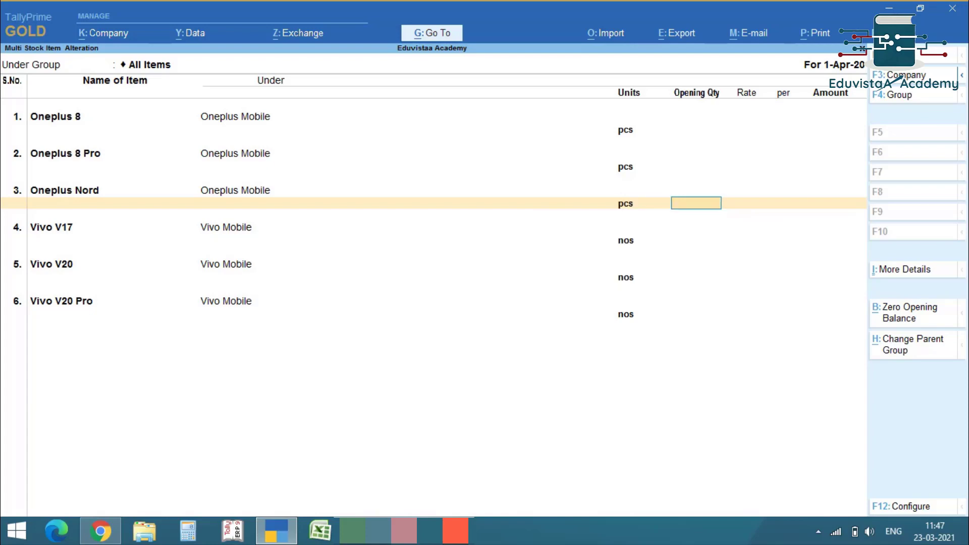
{"action": "key", "text": "Down"}
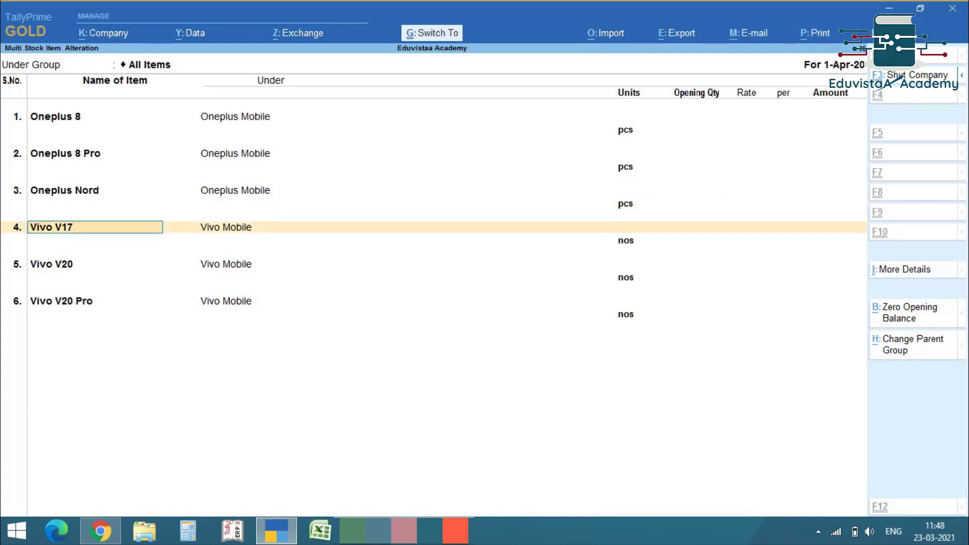
{"action": "key", "text": "ctrl+a"}
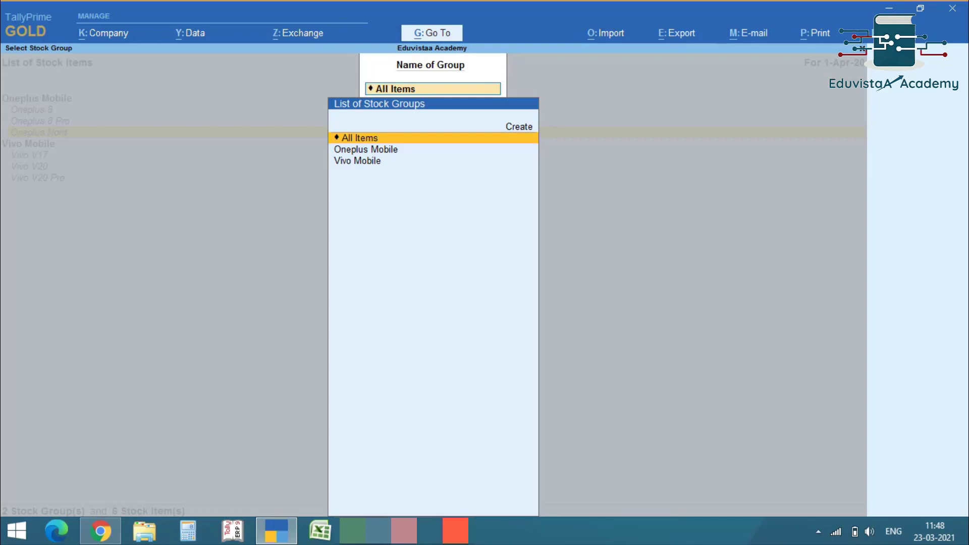
Reopen the multi stock item alteration for All Items to check the units, and close it.
{"action": "key", "text": "Return"}
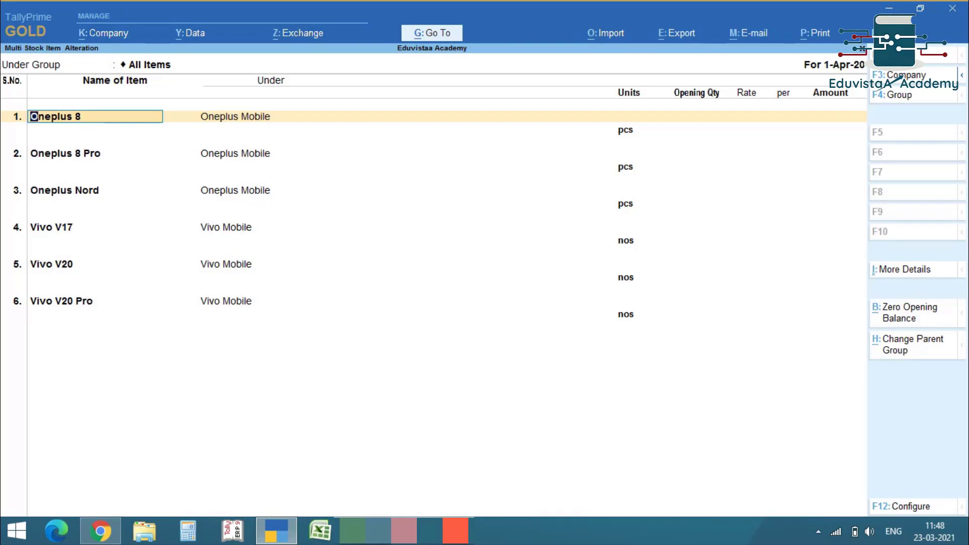
{"action": "key", "text": "Escape"}
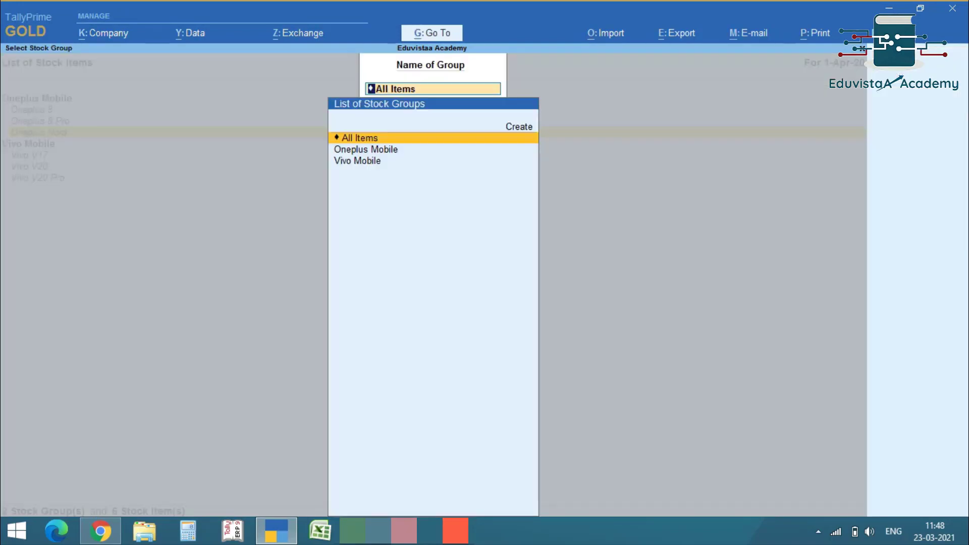
Leave Multi Alter, open Oneplus 8 from the list of stock items, and return to the Gateway of Tally without altering it.
{"action": "key", "text": "Escape"}
{"action": "key", "text": "Escape"}
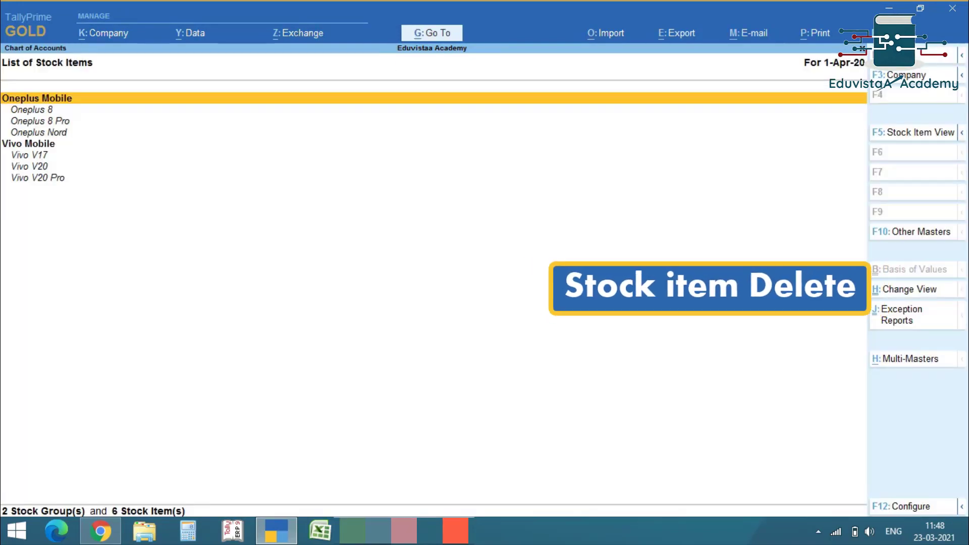
{"action": "key", "text": "Down"}
{"action": "key", "text": "Return"}
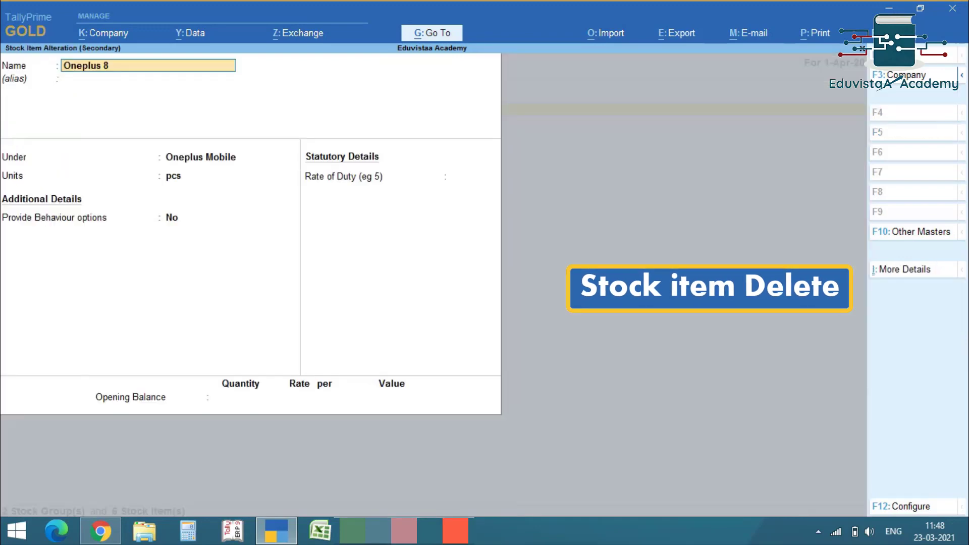
{"action": "key", "text": "BackSpace"}
{"action": "key", "text": "Escape"}
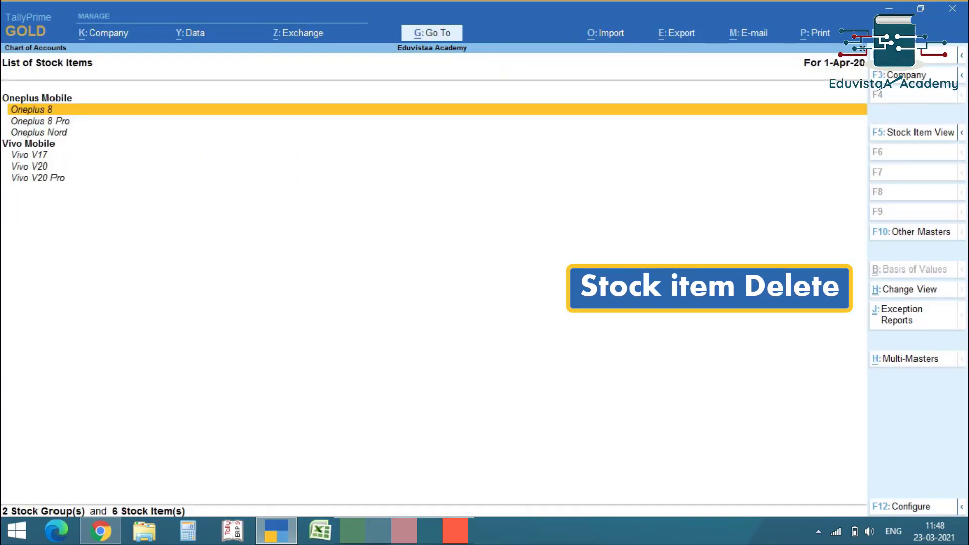
{"action": "key", "text": "Escape"}
{"action": "key", "text": "Escape"}
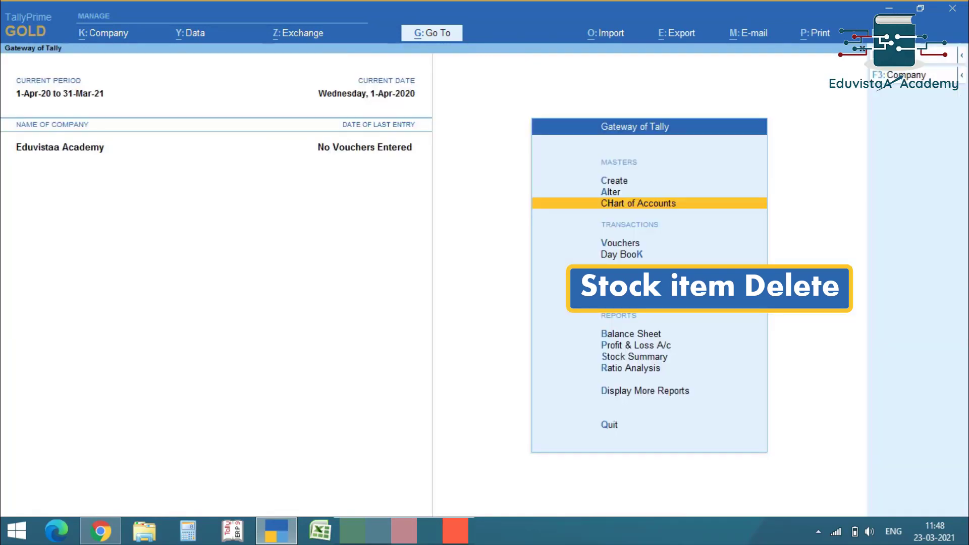
Open the stock item Oneplus 8 for alteration through the Gateway's master alteration.
{"action": "key", "text": "Up"}
{"action": "key", "text": "Down"}
{"action": "key", "text": "Up"}
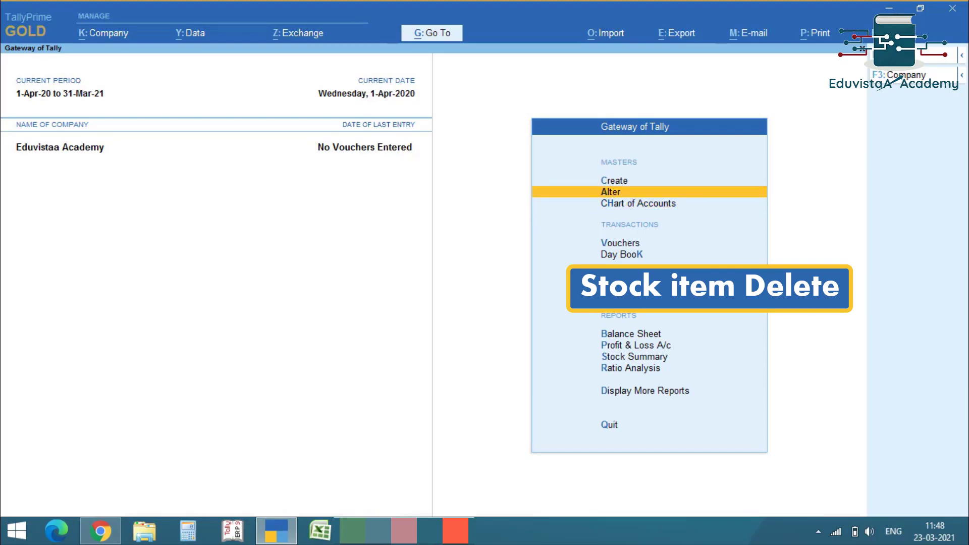
{"action": "key", "text": "Return"}
{"action": "type", "text": "Item"}
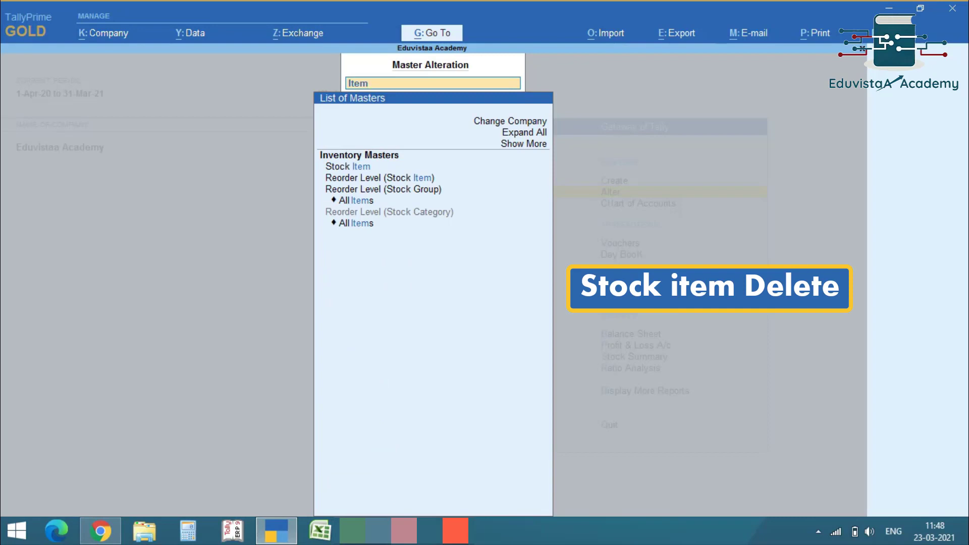
{"action": "key", "text": "Down"}
{"action": "key", "text": "Up"}
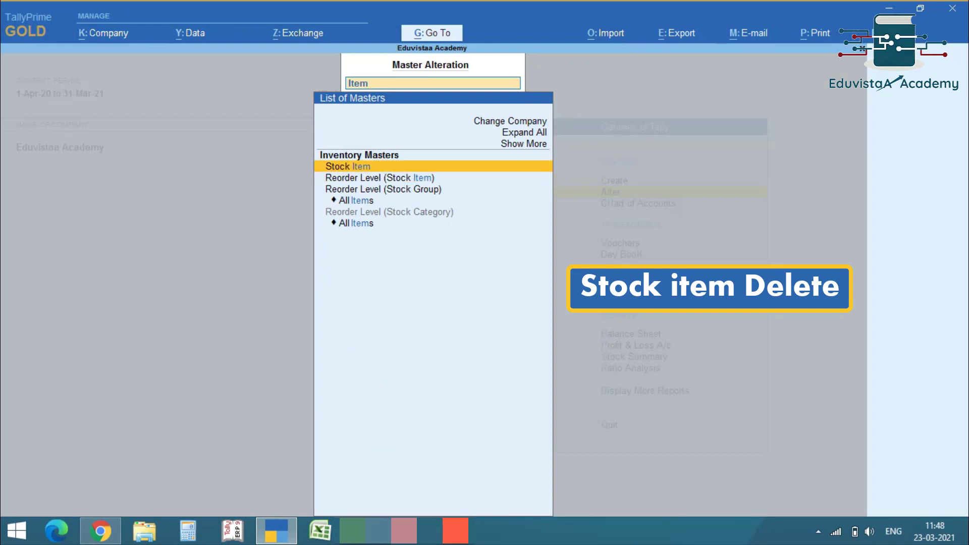
{"action": "key", "text": "Return"}
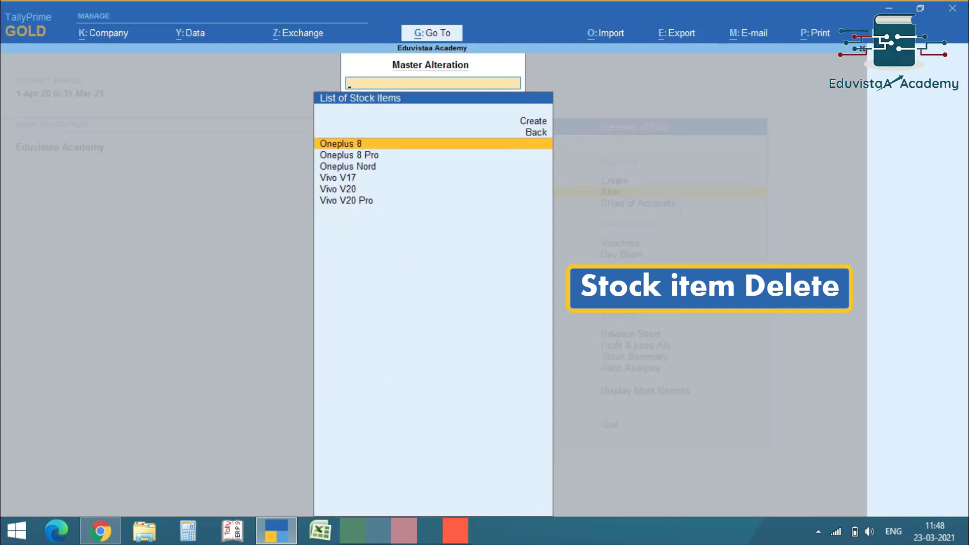
{"action": "key", "text": "Return"}
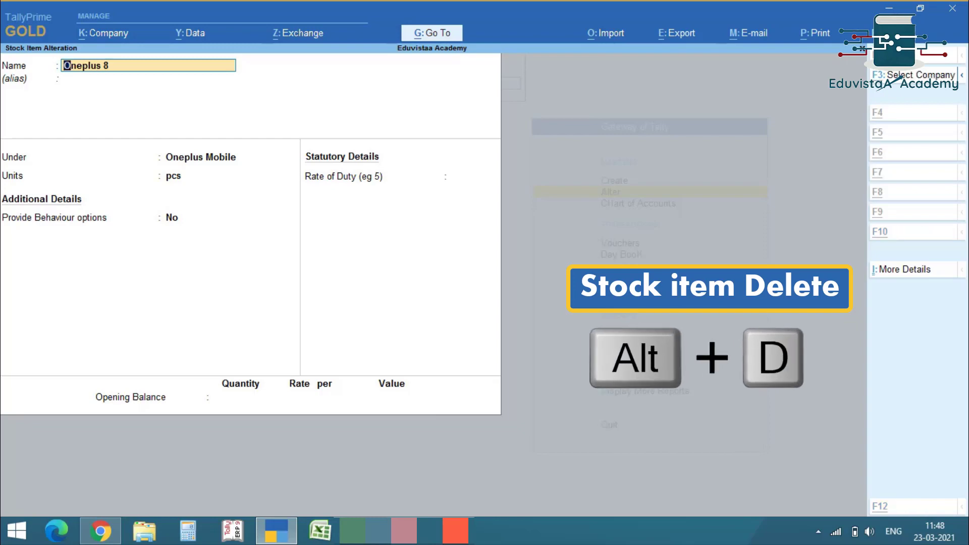
Try to delete the stock item Oneplus 8, and quit its alteration back to the Gateway of Tally.
{"action": "key", "text": "alt+d"}
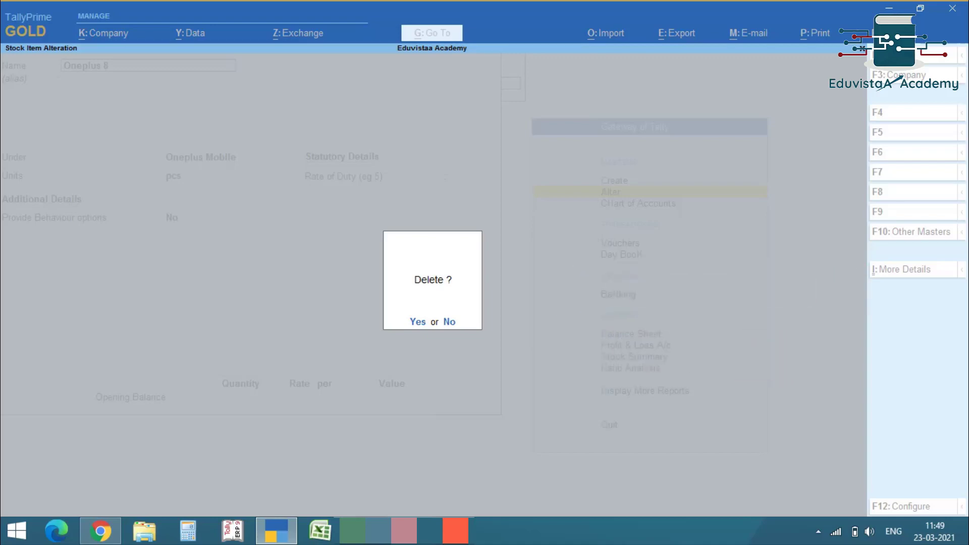
{"action": "key", "text": "y"}
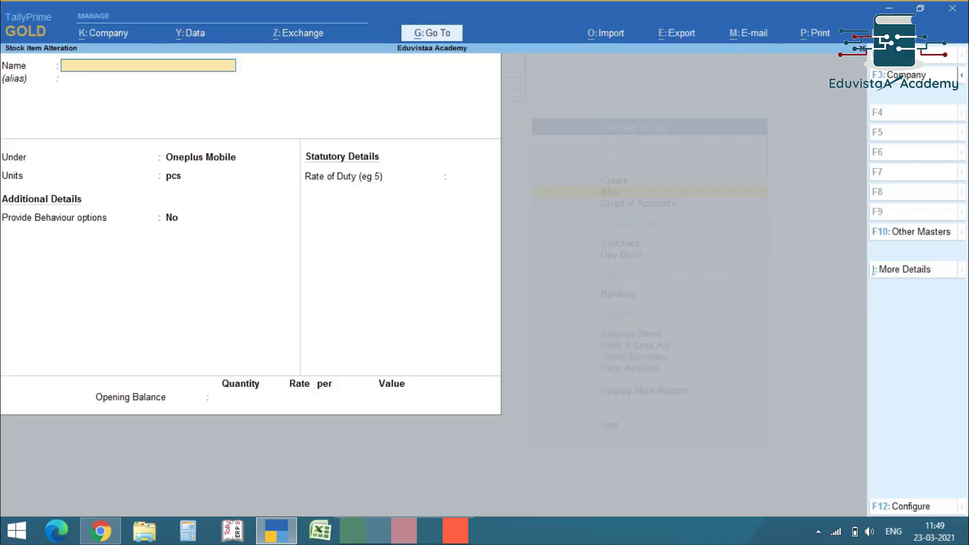
{"action": "key", "text": "Escape"}
{"action": "key", "text": "y"}
{"action": "key", "text": "Escape"}
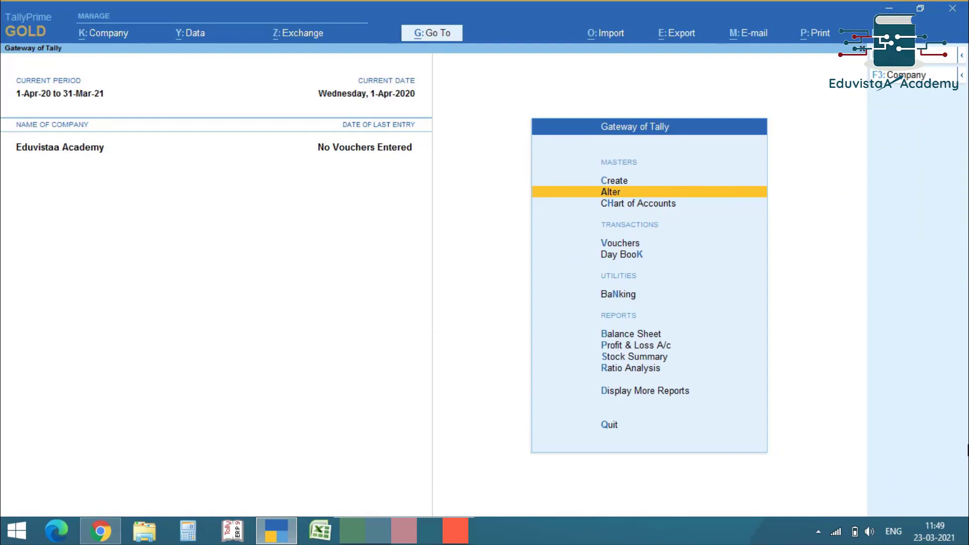
Open the list of stock items from the Chart of Accounts.
{"action": "key", "text": "Down"}
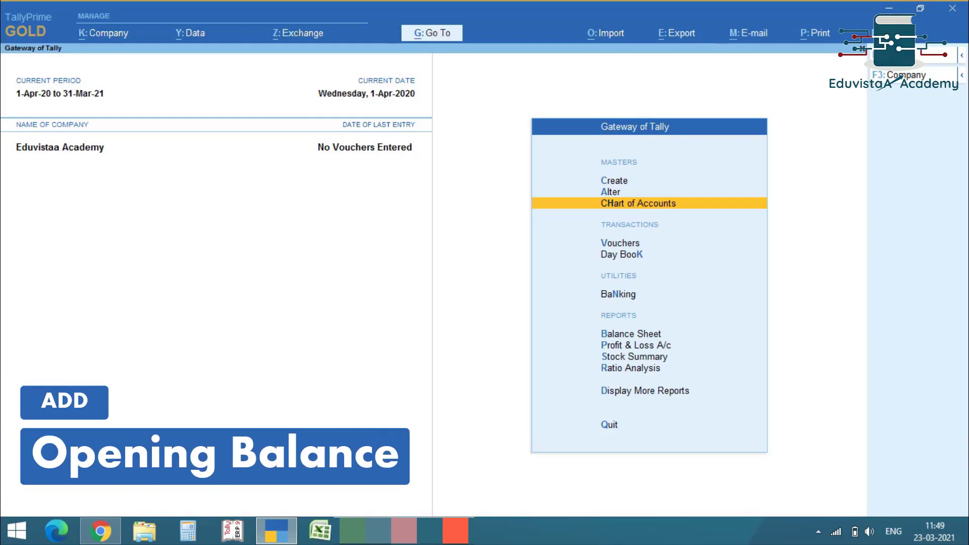
{"action": "key", "text": "Return"}
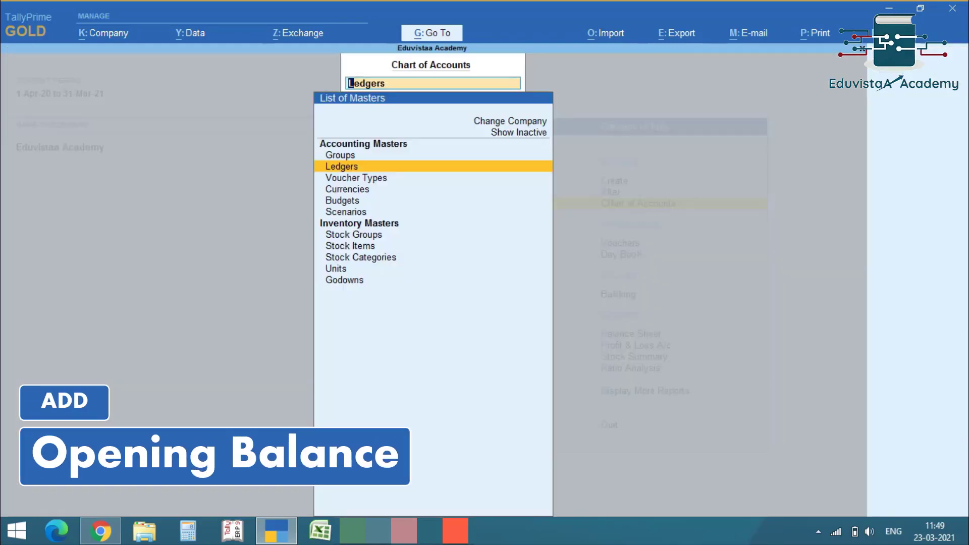
{"action": "type", "text": "item"}
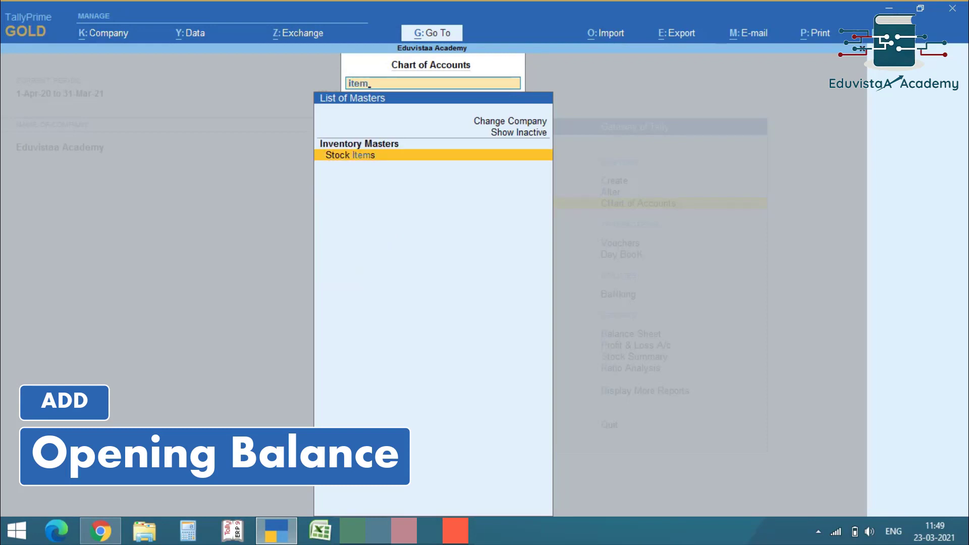
{"action": "key", "text": "Return"}
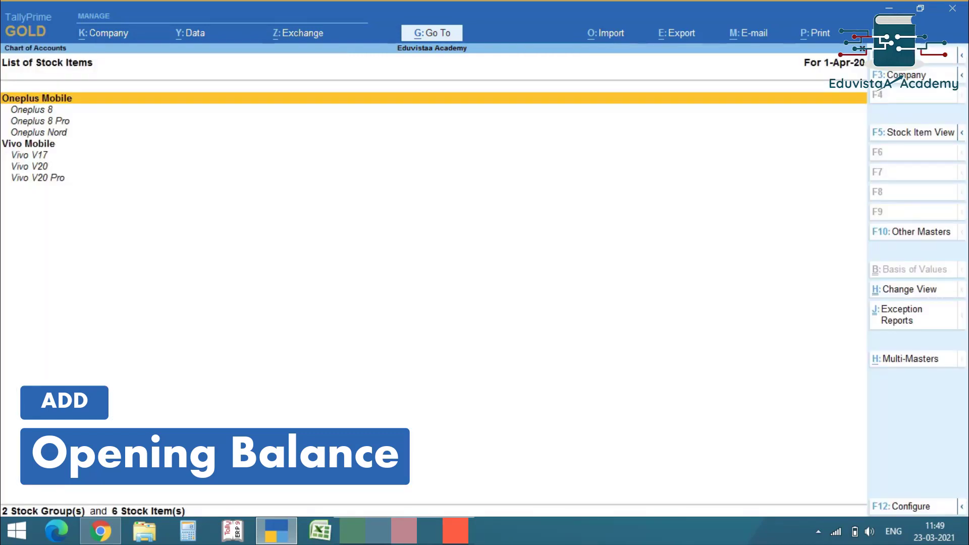
Open Oneplus 8 under the Oneplus Mobile group for alteration from the list of stock items.
{"action": "key", "text": "Down"}
{"action": "key", "text": "Down"}
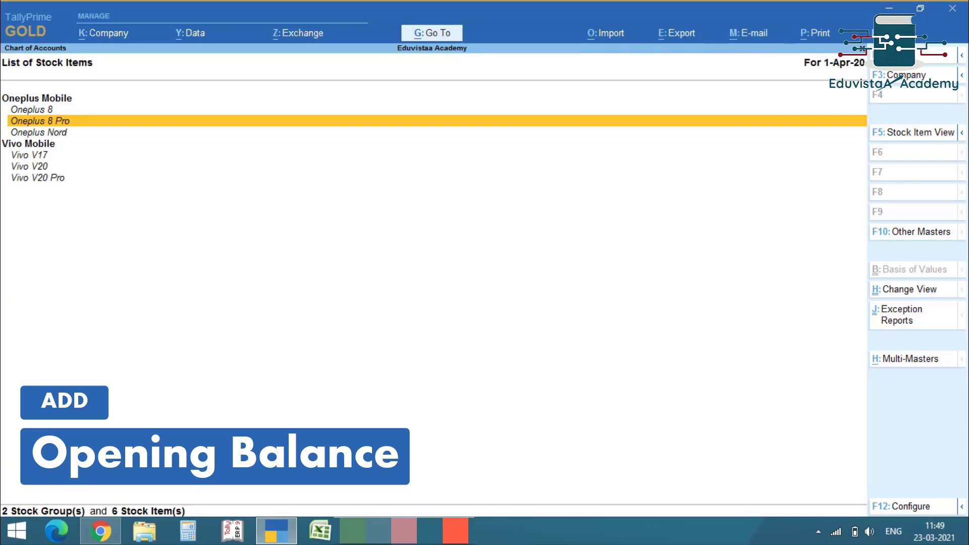
{"action": "key", "text": "Down"}
{"action": "key", "text": "Down"}
{"action": "key", "text": "Down"}
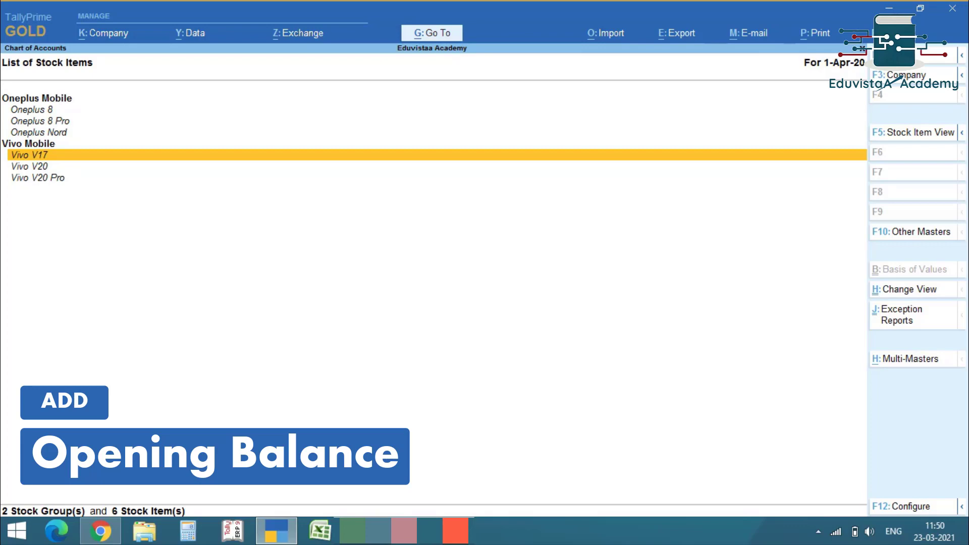
{"action": "key", "text": "Up"}
{"action": "key", "text": "Up"}
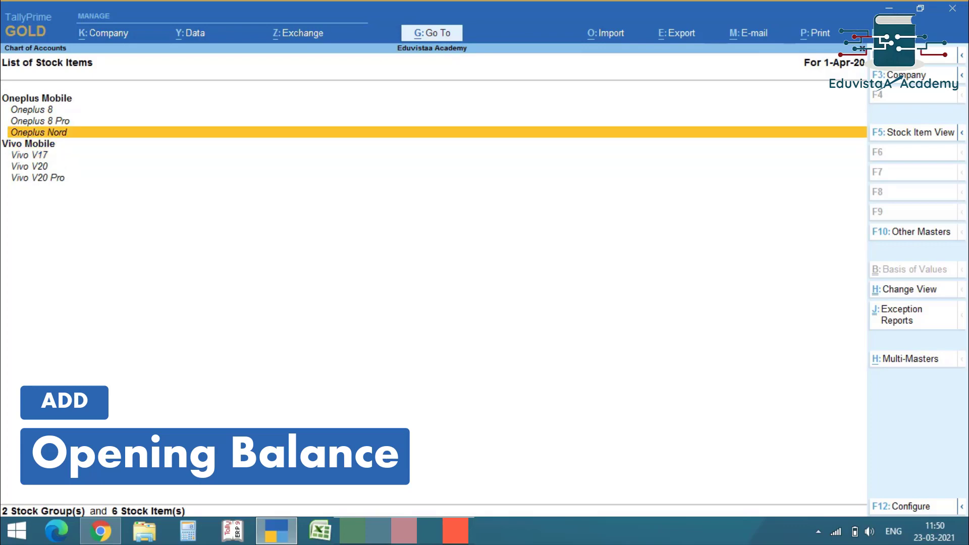
{"action": "key", "text": "Up"}
{"action": "key", "text": "Up"}
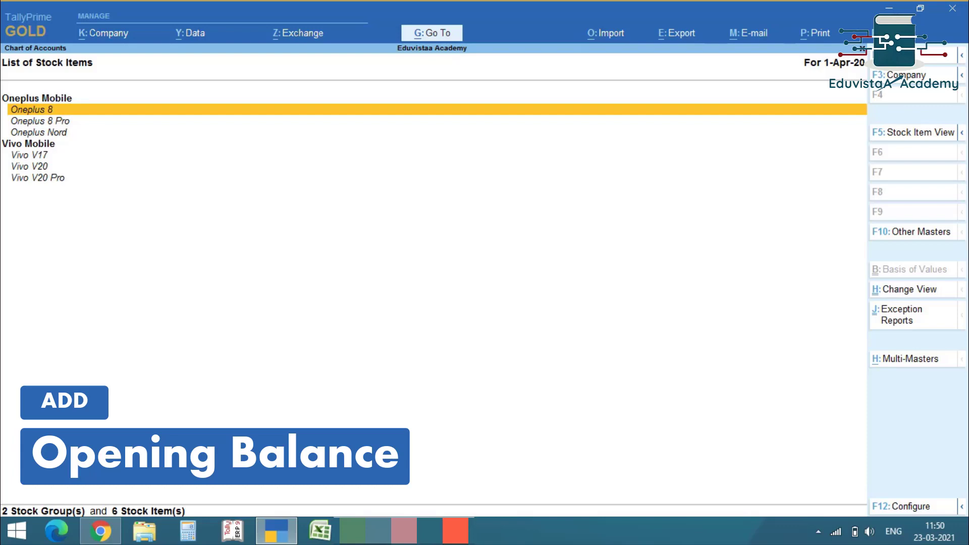
{"action": "key", "text": "Return"}
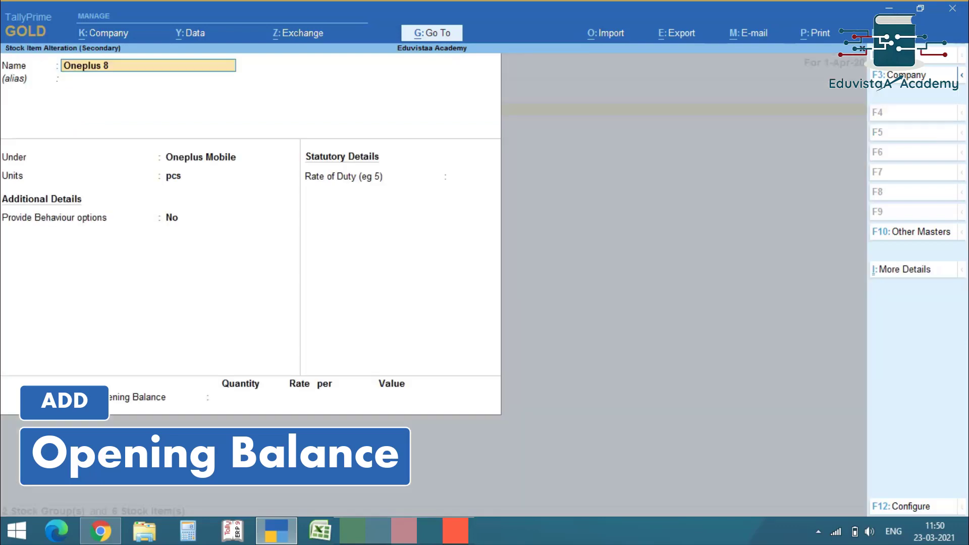
Set the opening balance of Oneplus 8 to 10 pcs at a rate of 42,000 per pcs, and accept the alteration.
{"action": "key", "text": "Return"}
{"action": "key", "text": "Return"}
{"action": "key", "text": "Return"}
{"action": "key", "text": "Return"}
{"action": "key", "text": "Return"}
{"action": "key", "text": "Return"}
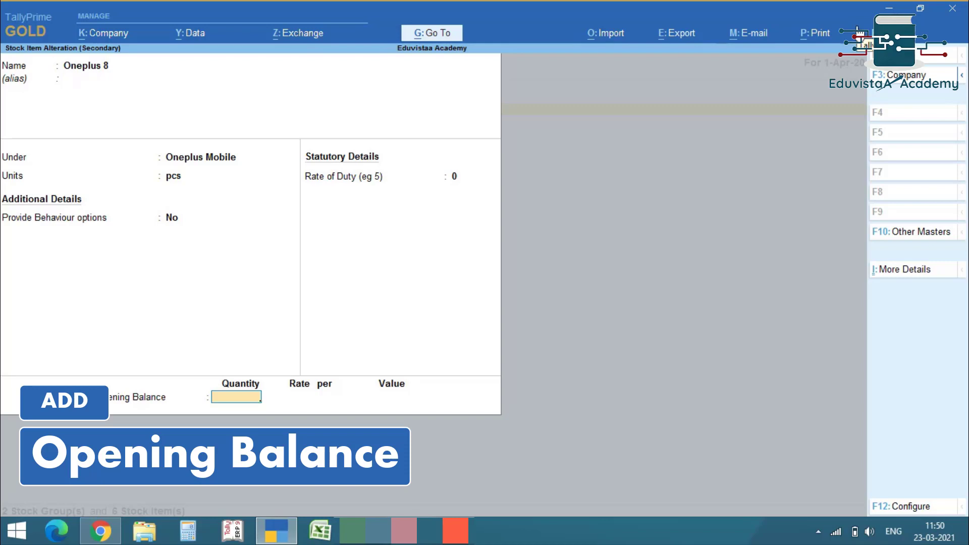
{"action": "type", "text": "10"}
{"action": "key", "text": "Return"}
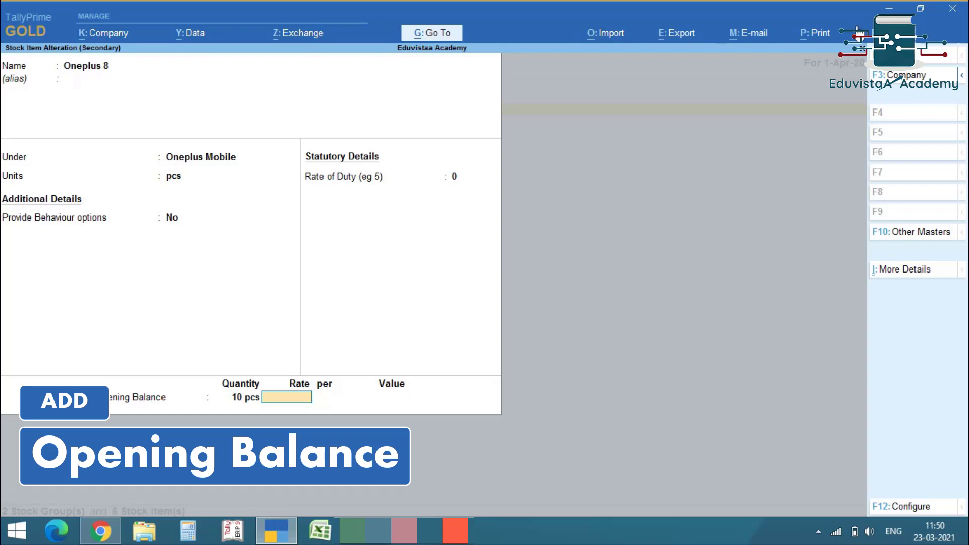
{"action": "type", "text": "42000"}
{"action": "key", "text": "Return"}
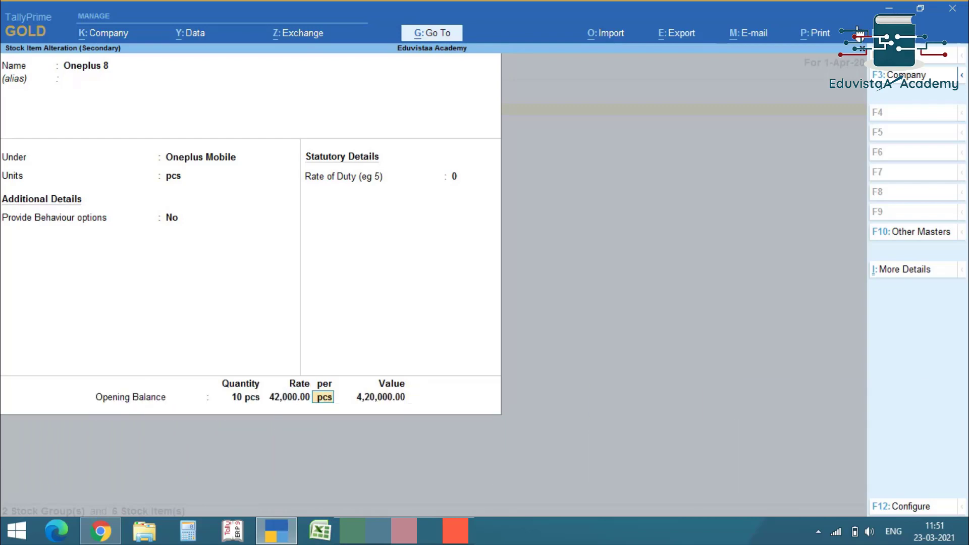
{"action": "key", "text": "Return"}
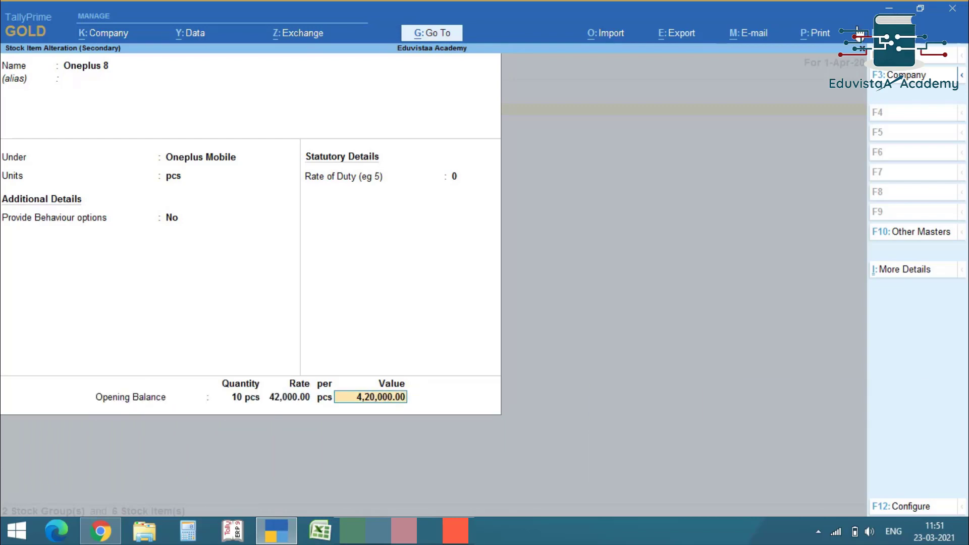
{"action": "key", "text": "Return"}
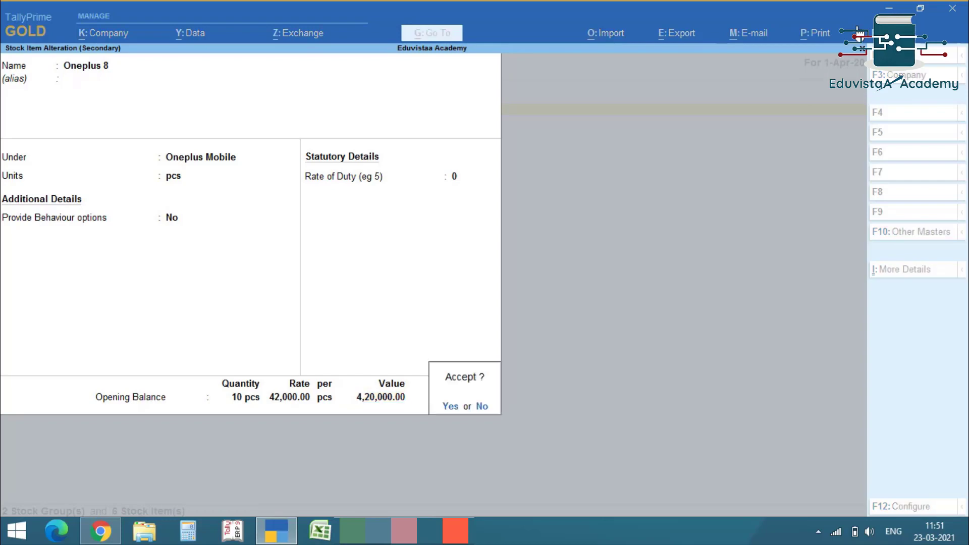
{"action": "key", "text": "Return"}
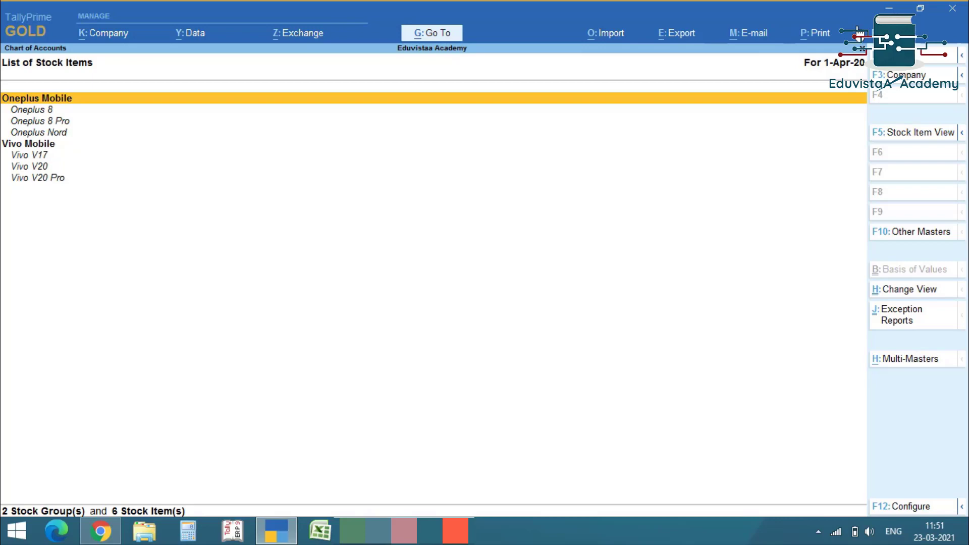
Switch the list to the stock item view and open Multi Alter for the All Items group.
{"action": "key", "text": "F5"}
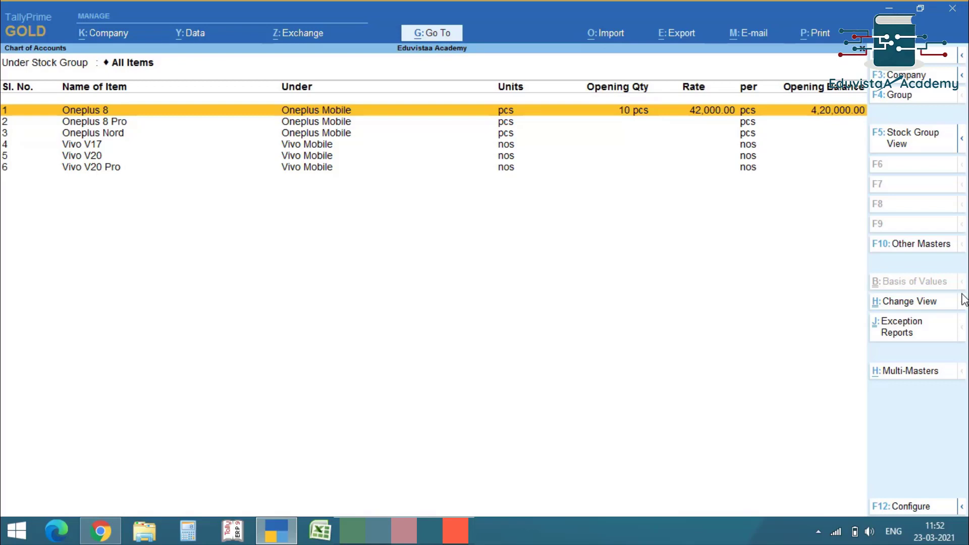
{"action": "key", "text": "alt+h"}
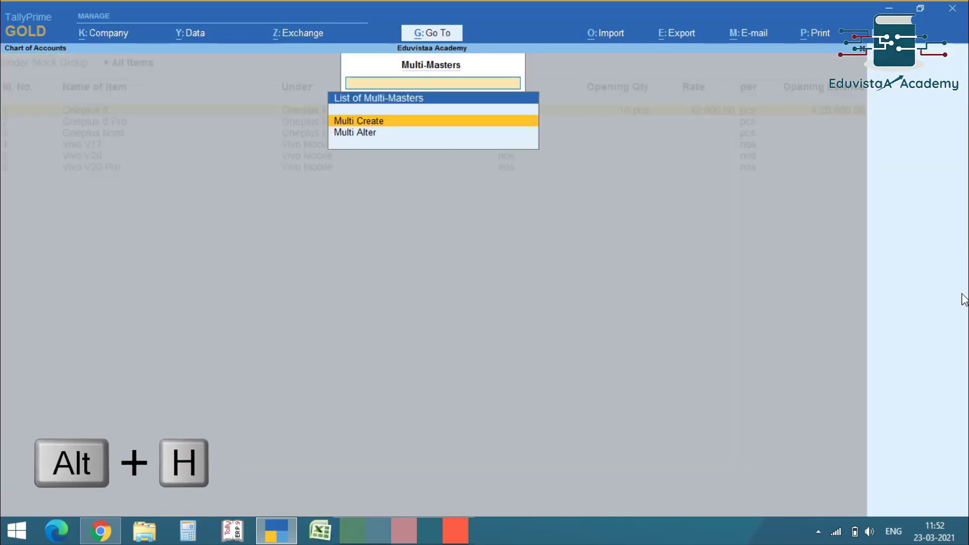
{"action": "key", "text": "Down"}
{"action": "key", "text": "Return"}
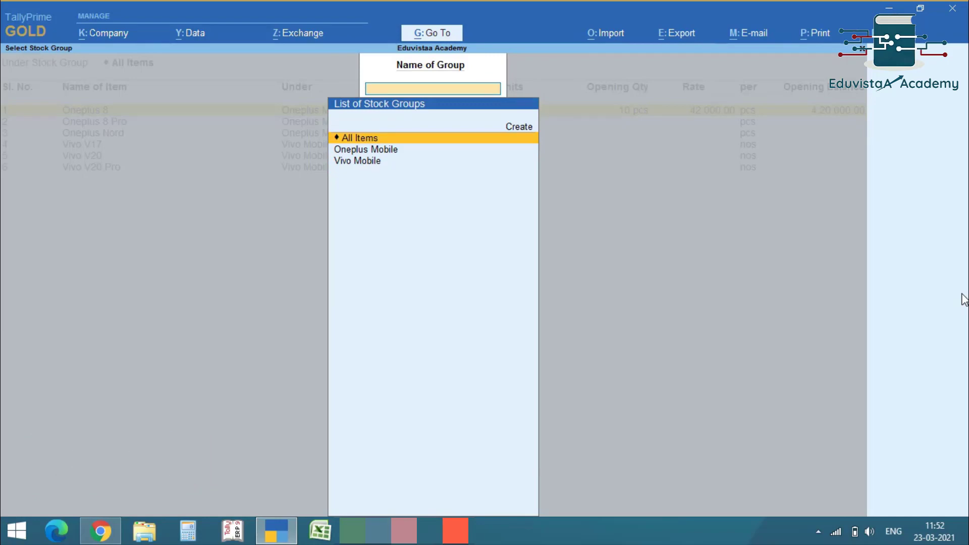
{"action": "key", "text": "Return"}
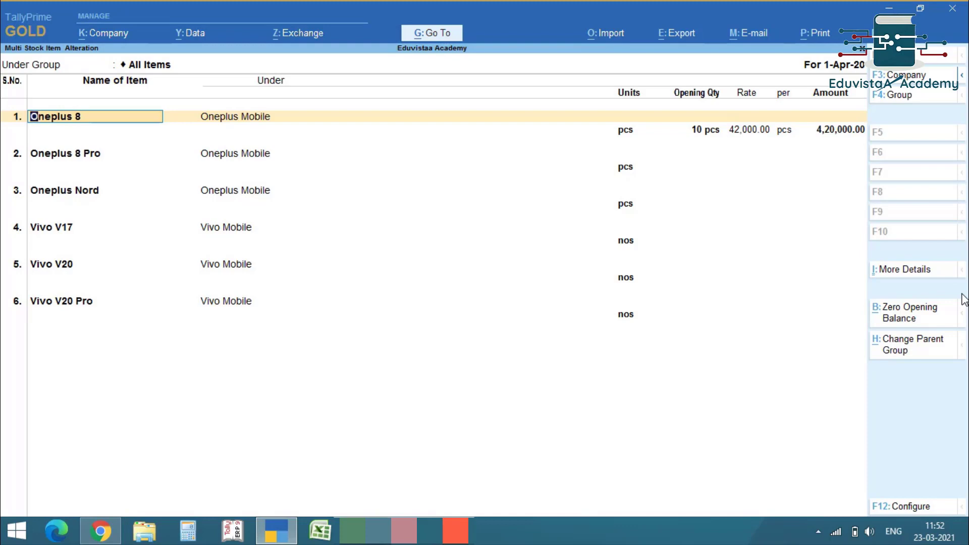
Keep the Oneplus 8 entries and set the opening balance of Oneplus 8 Pro to 10 pcs at a rate of 48,000 per pcs.
{"action": "key", "text": "Return"}
{"action": "key", "text": "Return"}
{"action": "key", "text": "Return"}
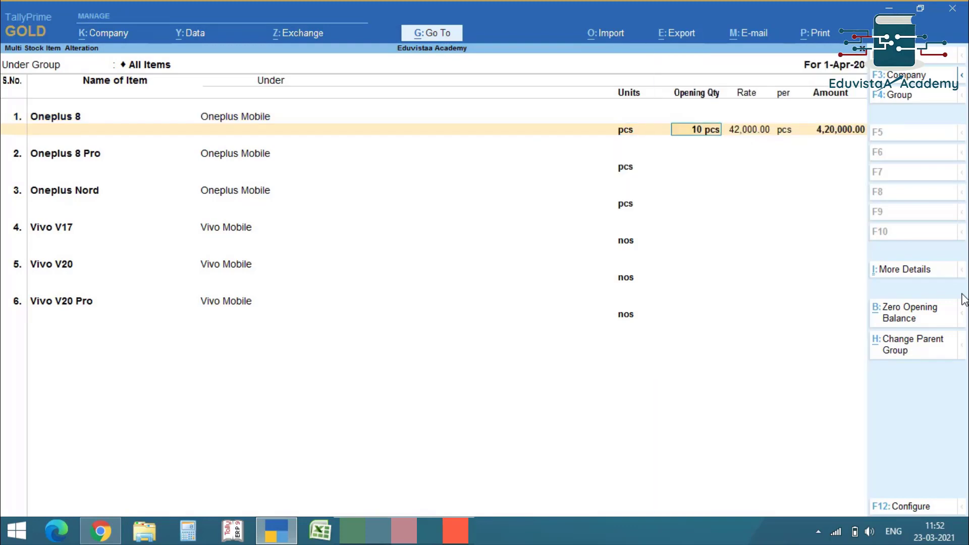
{"action": "key", "text": "Return"}
{"action": "key", "text": "Return"}
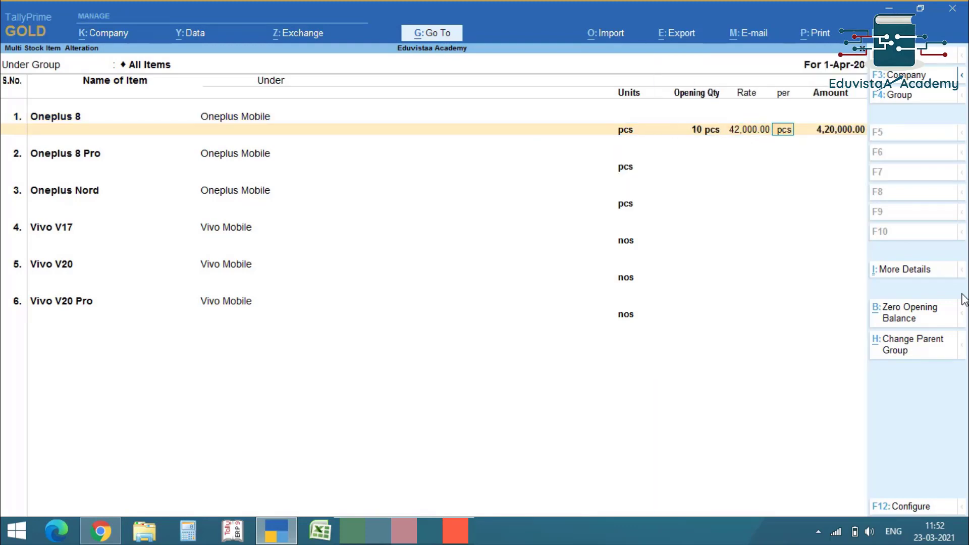
{"action": "key", "text": "Return"}
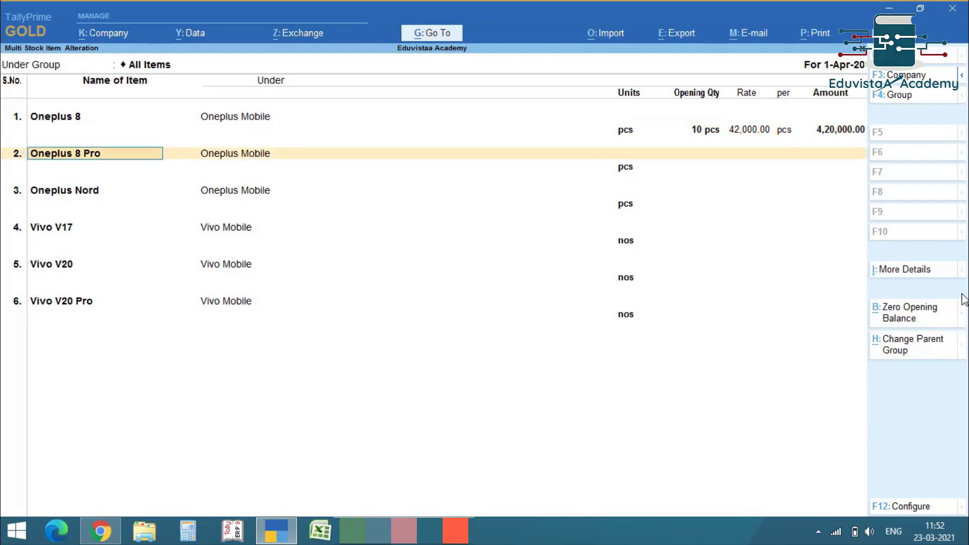
{"action": "key", "text": "Return"}
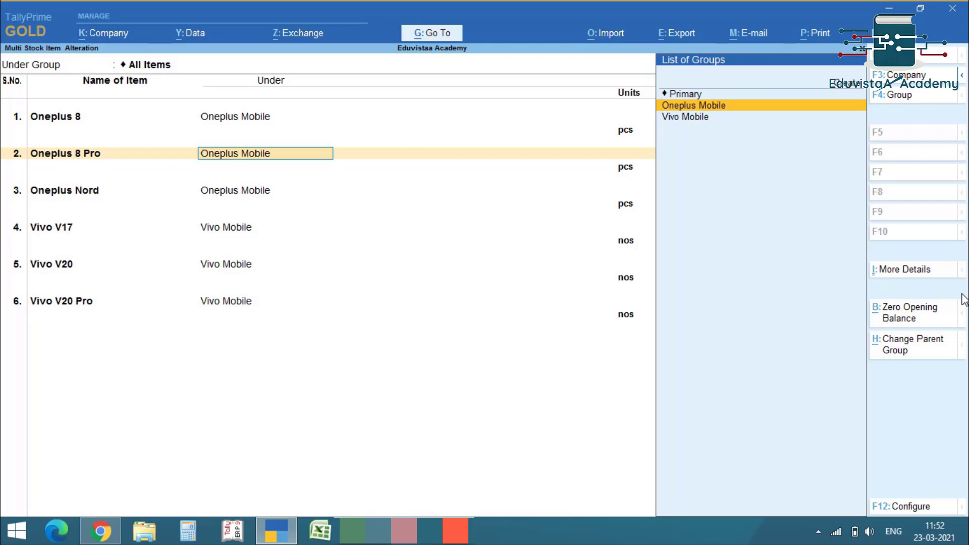
{"action": "key", "text": "Return"}
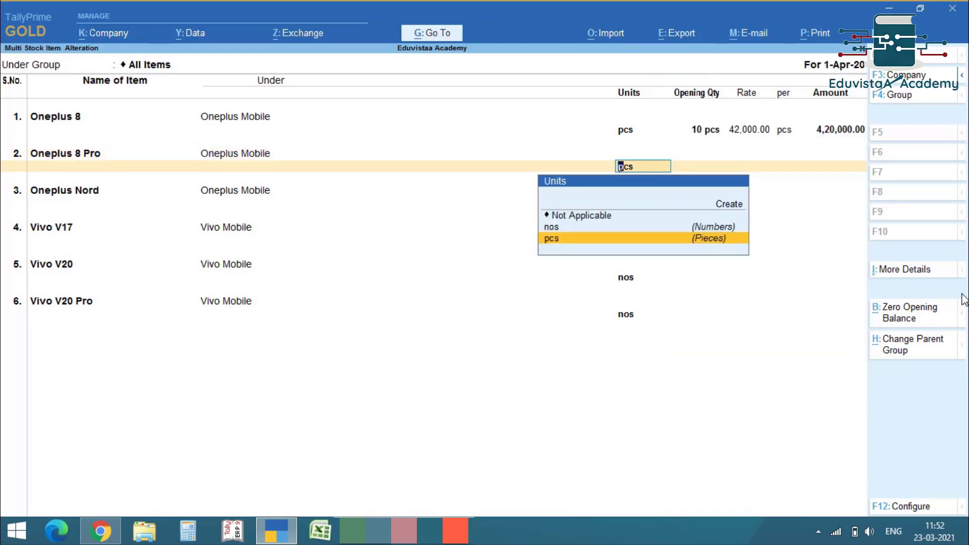
{"action": "key", "text": "Return"}
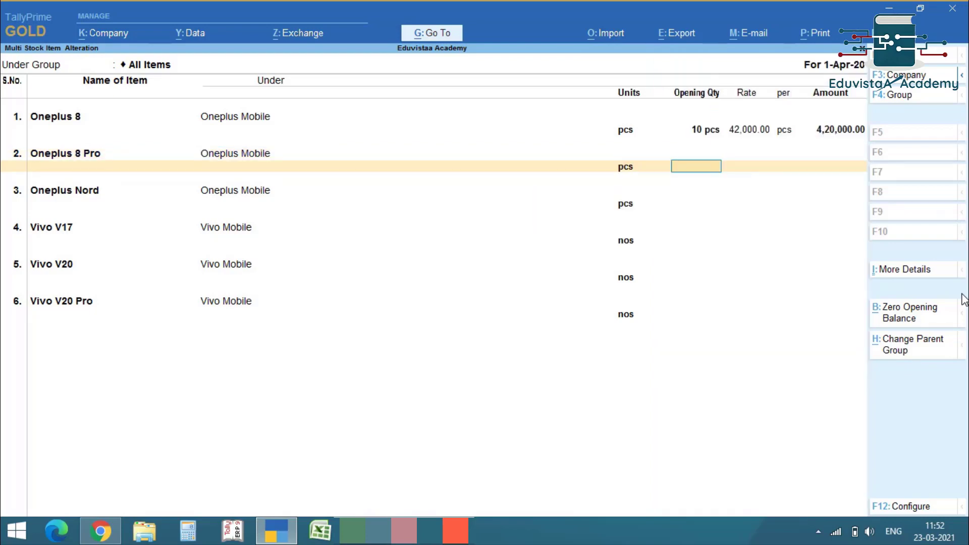
{"action": "type", "text": "10"}
{"action": "key", "text": "Return"}
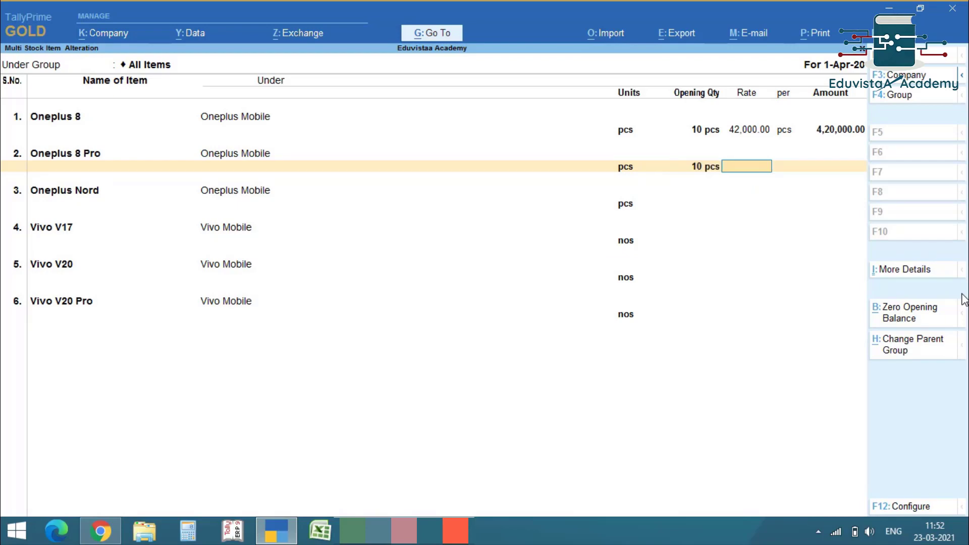
{"action": "type", "text": "48000"}
{"action": "key", "text": "Return"}
{"action": "key", "text": "Return"}
{"action": "key", "text": "Return"}
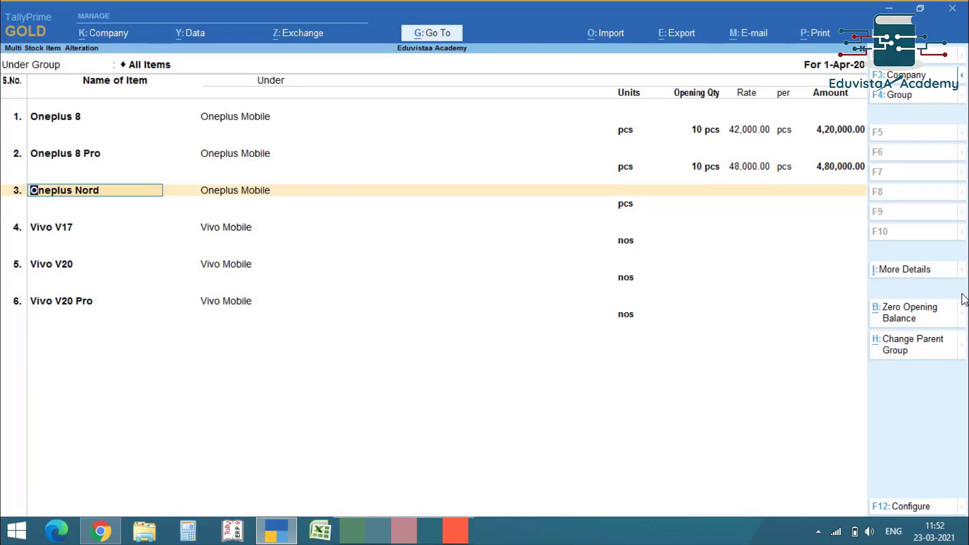
Set the opening balance of Oneplus Nord to 10 pcs at a rate of 52,000 per pcs.
{"action": "key", "text": "Return"}
{"action": "key", "text": "Return"}
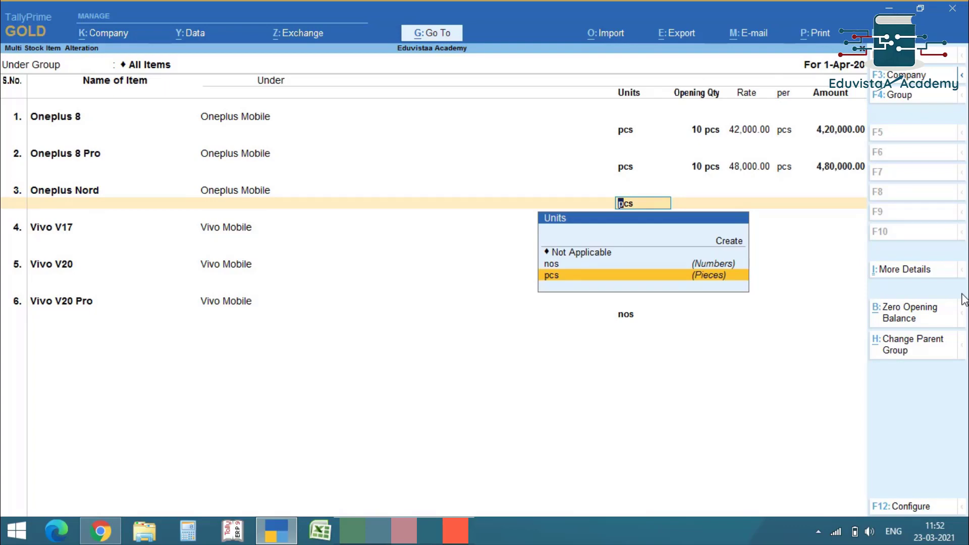
{"action": "key", "text": "Return"}
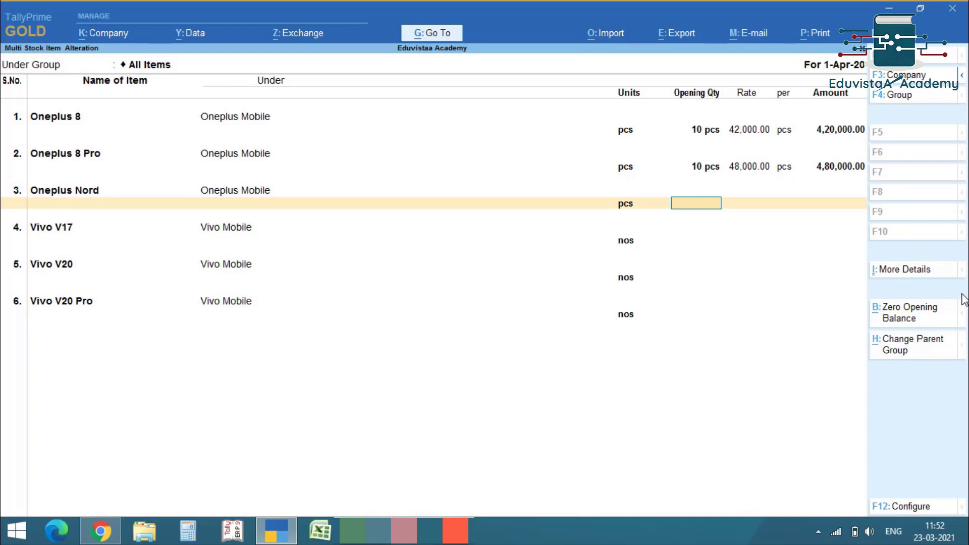
{"action": "type", "text": "10"}
{"action": "key", "text": "Return"}
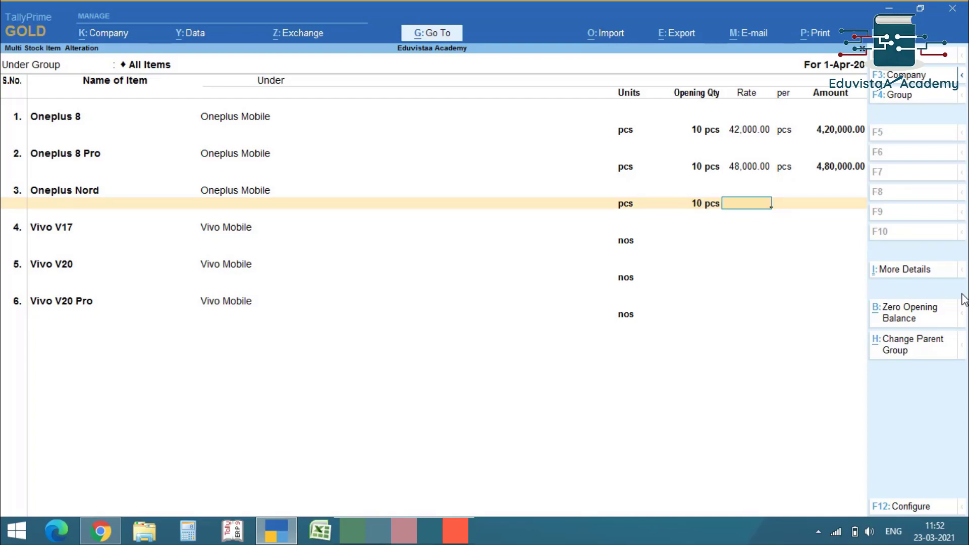
{"action": "type", "text": "52,"}
{"action": "type", "text": "000"}
{"action": "key", "text": "Return"}
{"action": "key", "text": "Return"}
{"action": "key", "text": "Return"}
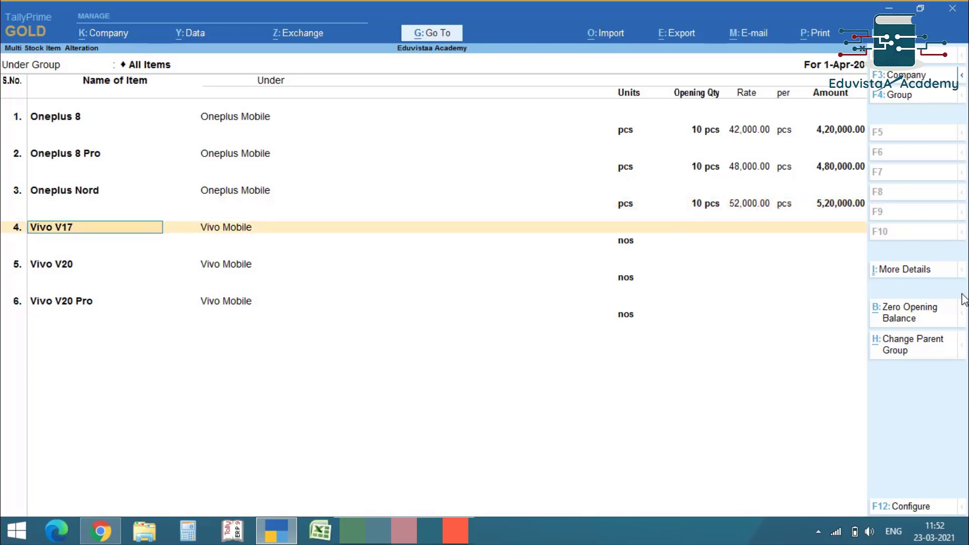
Set the opening balance of Vivo V17 to 10 nos at a rate of 25,000 per nos.
{"action": "key", "text": "Return"}
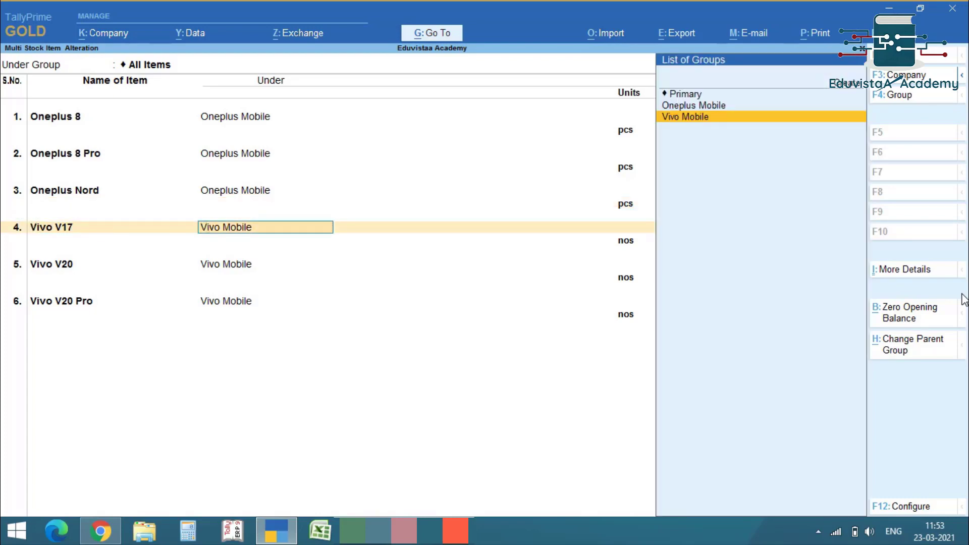
{"action": "key", "text": "Return"}
{"action": "key", "text": "Return"}
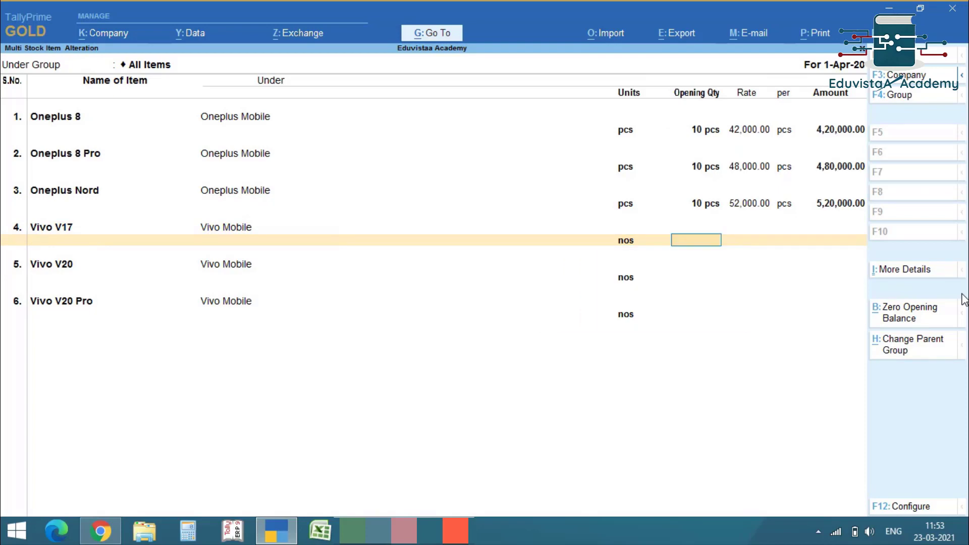
{"action": "type", "text": "10"}
{"action": "key", "text": "Return"}
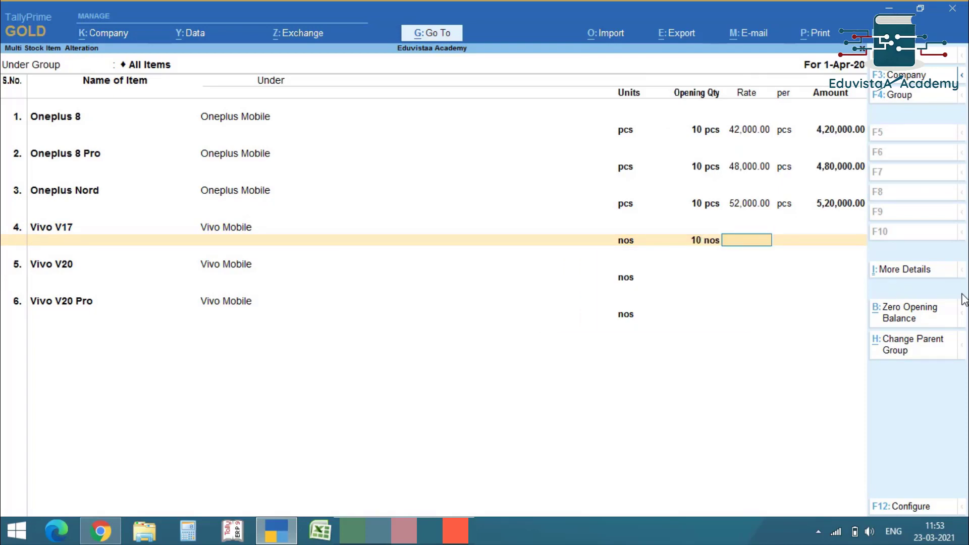
{"action": "type", "text": "25,0"}
{"action": "type", "text": "000"}
{"action": "key", "text": "Return"}
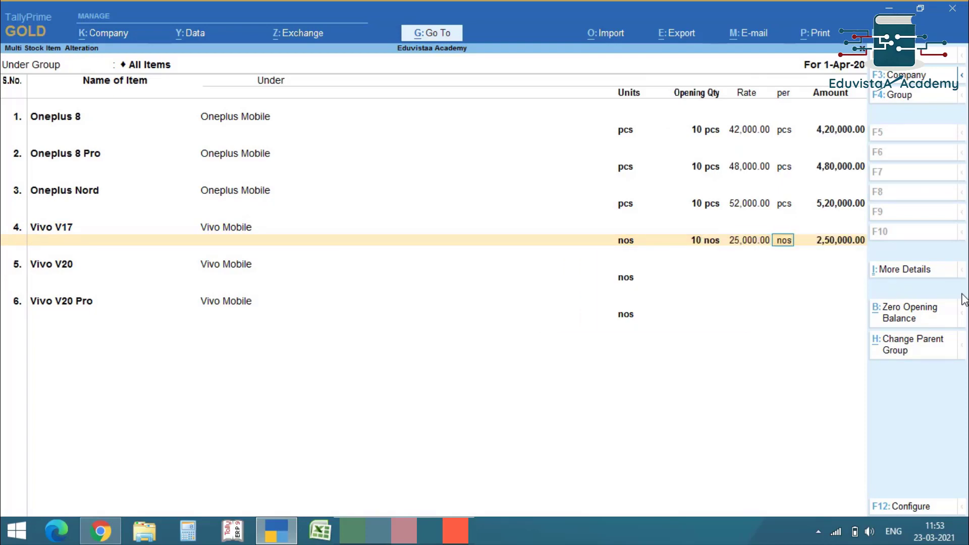
{"action": "key", "text": "Return"}
{"action": "key", "text": "Return"}
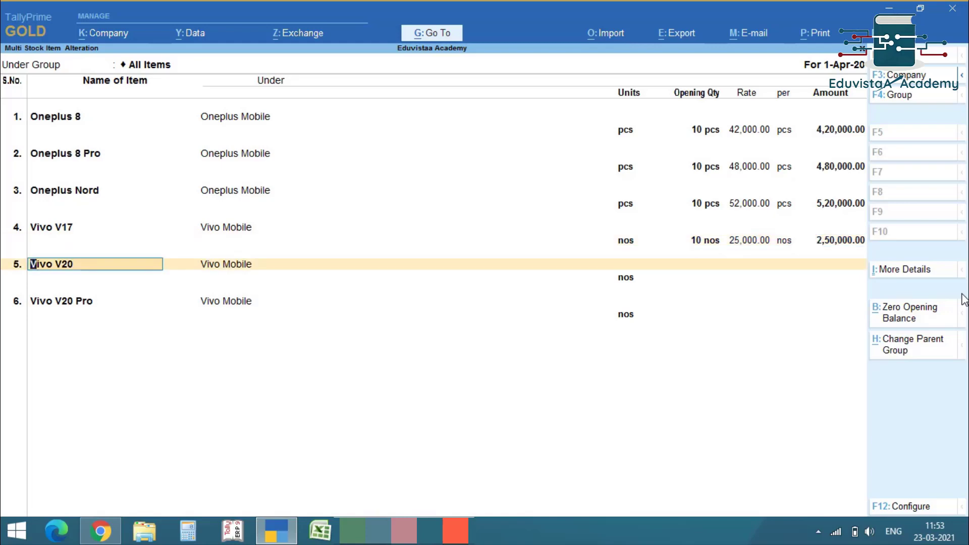
Set the opening balance of Vivo V20 to 10 nos at a rate of 28,000 per nos.
{"action": "key", "text": "Return"}
{"action": "key", "text": "Return"}
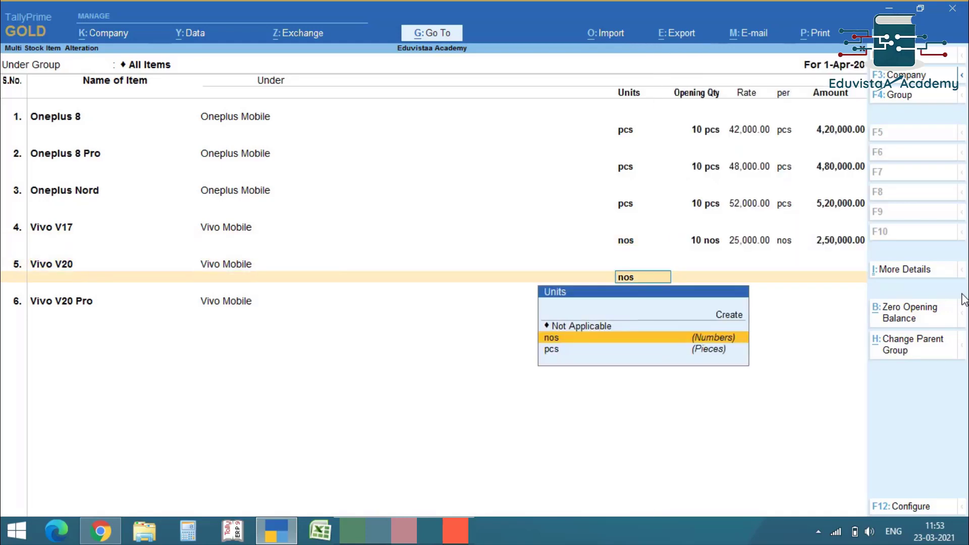
{"action": "key", "text": "Return"}
{"action": "type", "text": "10"}
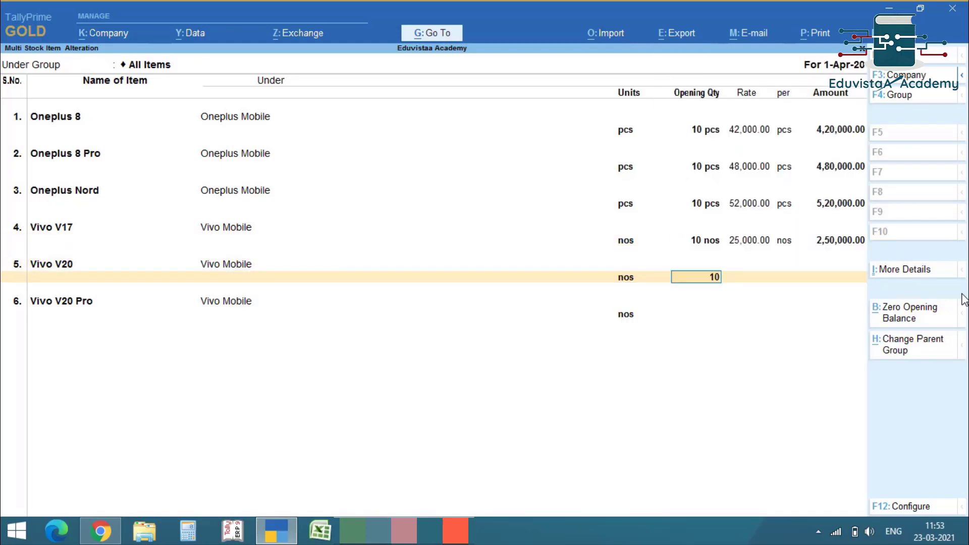
{"action": "key", "text": "Return"}
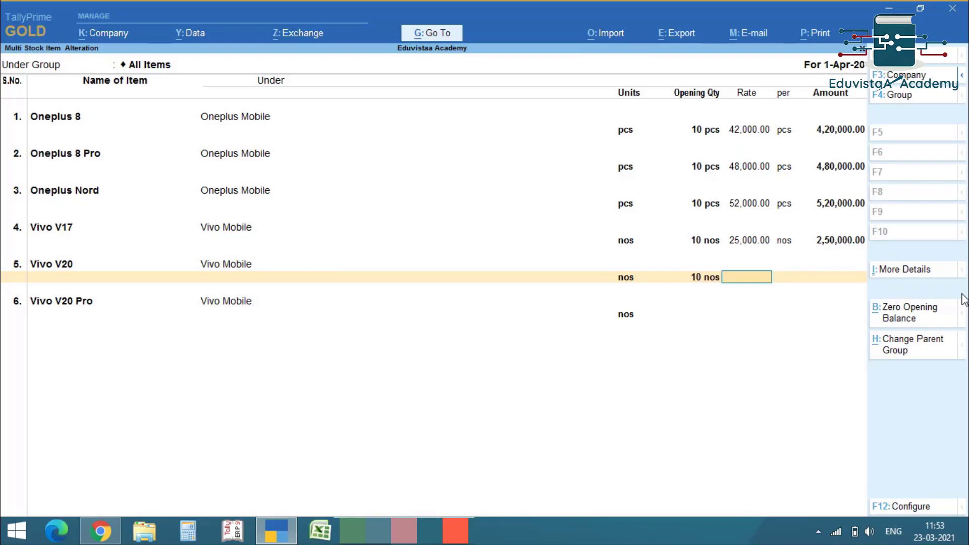
{"action": "type", "text": "28000"}
{"action": "key", "text": "Return"}
{"action": "key", "text": "Return"}
{"action": "key", "text": "Return"}
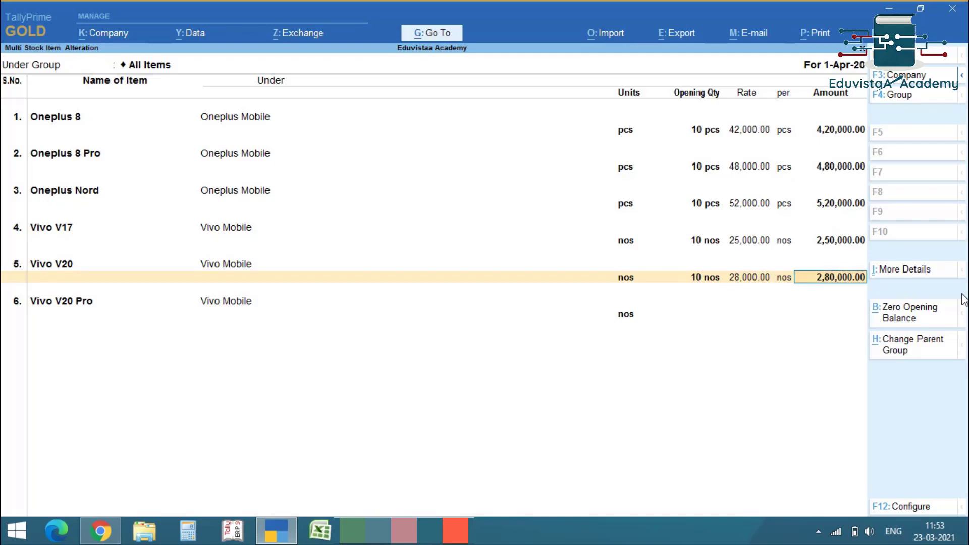
Set the opening balance of Vivo V20 Pro to 10 nos at a rate of 35,000 per nos.
{"action": "key", "text": "Return"}
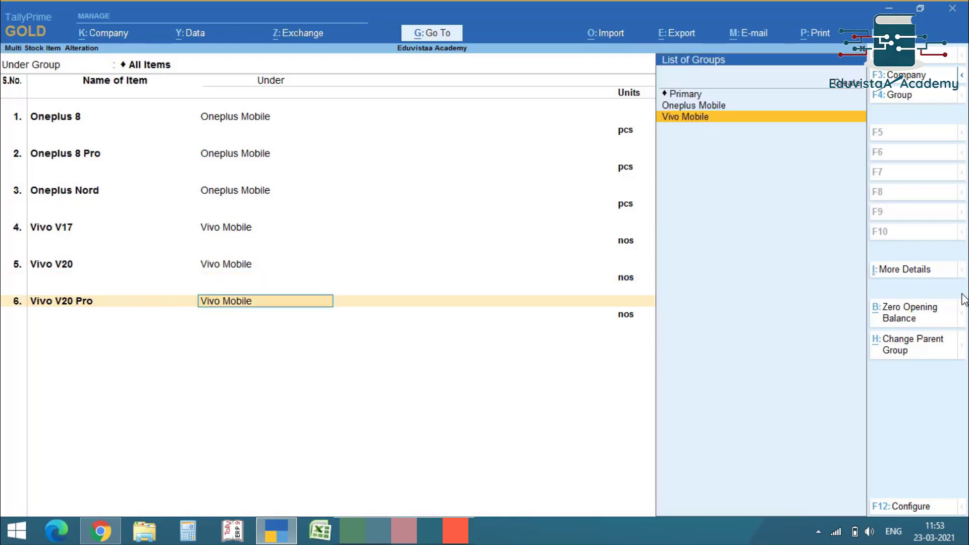
{"action": "key", "text": "Return"}
{"action": "key", "text": "Return"}
{"action": "type", "text": "1"}
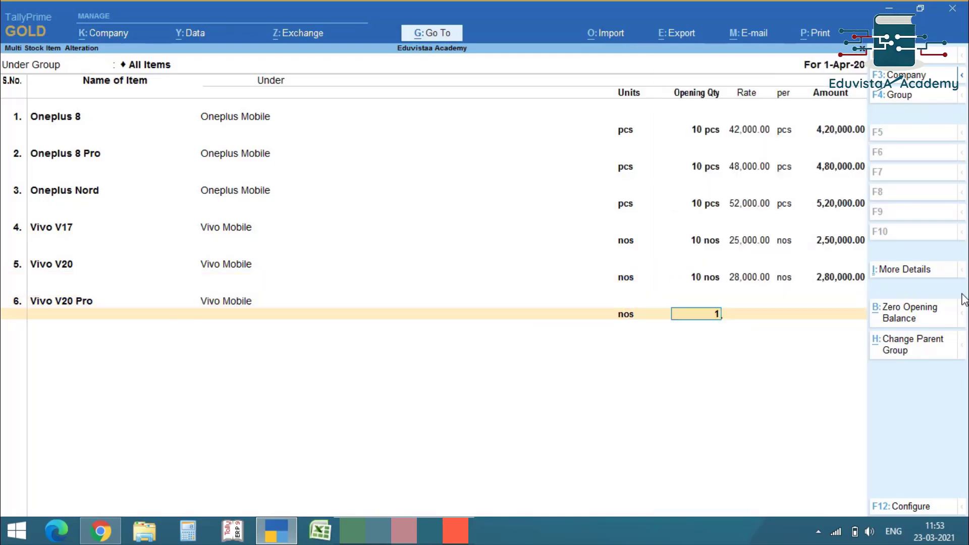
{"action": "type", "text": "0"}
{"action": "key", "text": "Return"}
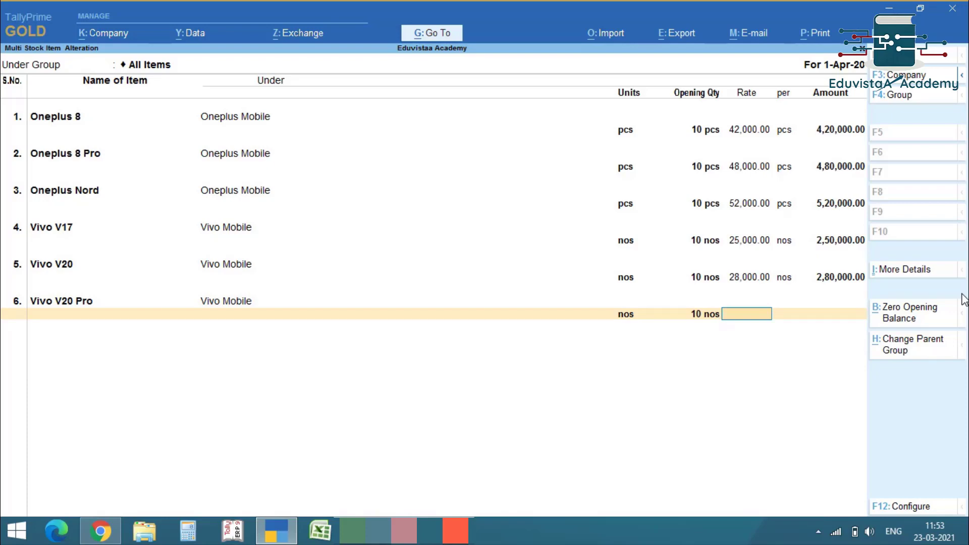
{"action": "type", "text": "35000"}
{"action": "key", "text": "Return"}
{"action": "key", "text": "Return"}
{"action": "key", "text": "Return"}
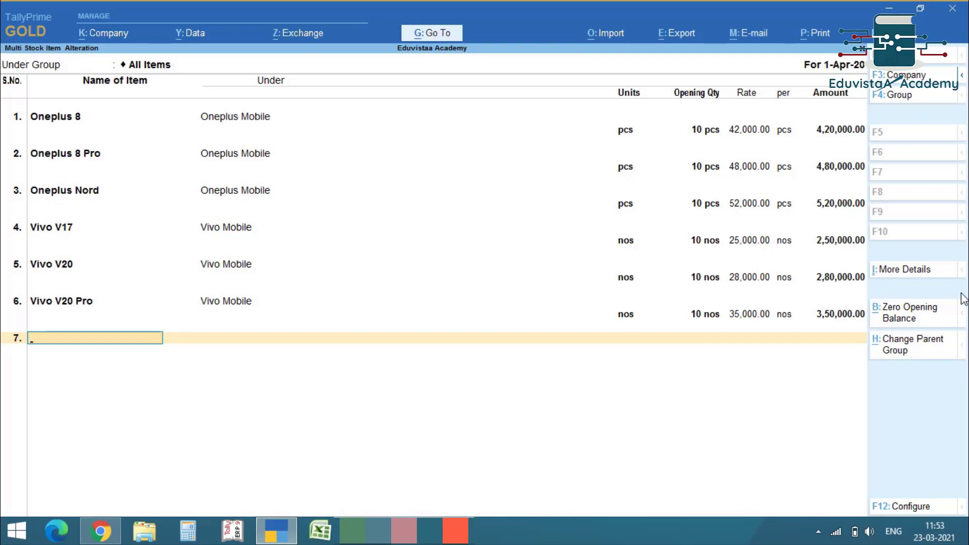
Accept the Multi Stock Item Alteration and return to the Gateway of Tally.
{"action": "key", "text": "ctrl"}
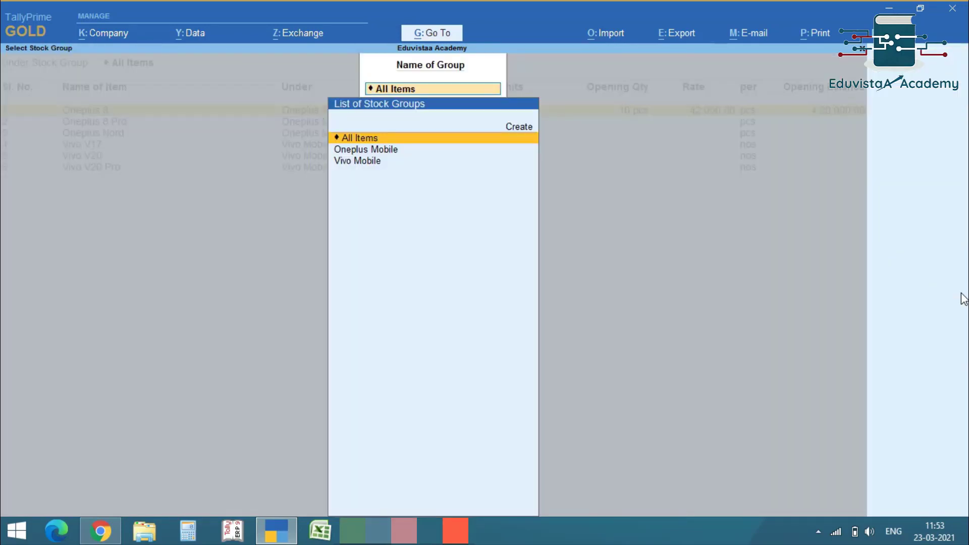
{"action": "key", "text": "Return"}
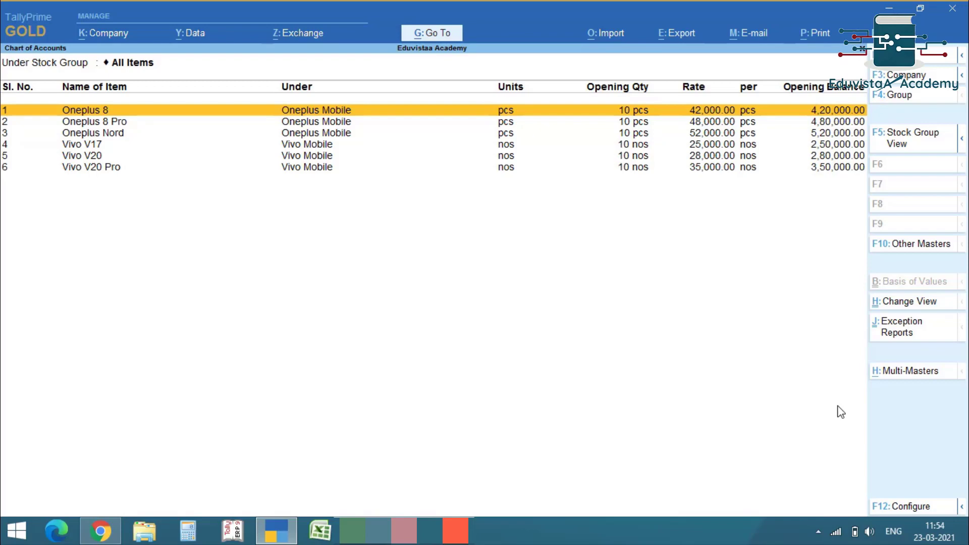
{"action": "key", "text": "Escape"}
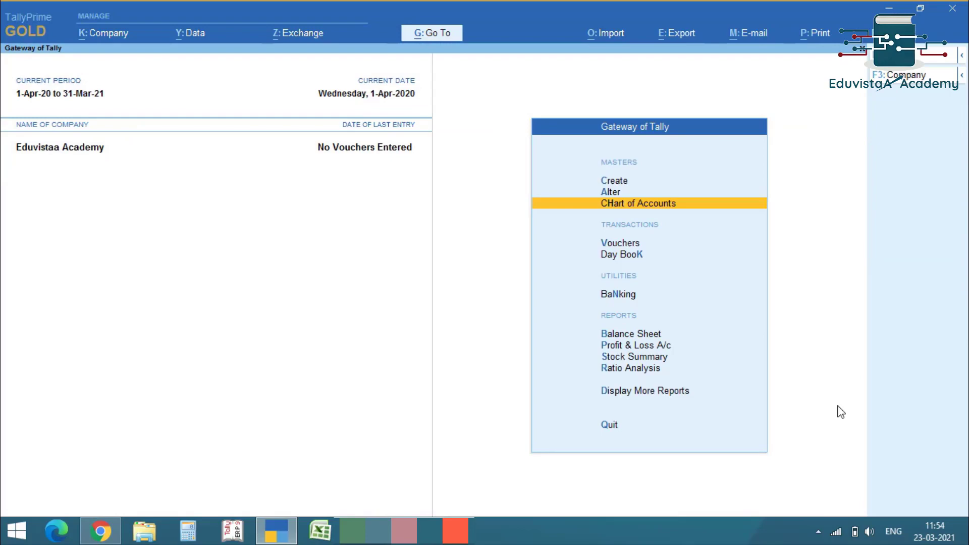
Open the list of stock items from the Chart of Accounts and switch it to the stock item view to check the opening balances.
{"action": "key", "text": "Return"}
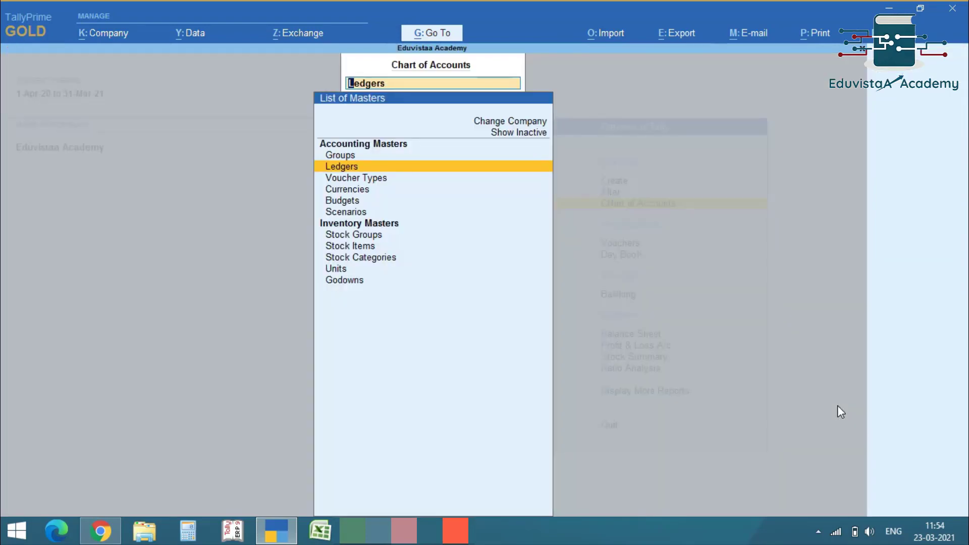
{"action": "key", "text": "Down"}
{"action": "key", "text": "Down"}
{"action": "key", "text": "Down"}
{"action": "key", "text": "Down"}
{"action": "key", "text": "Down"}
{"action": "key", "text": "Down"}
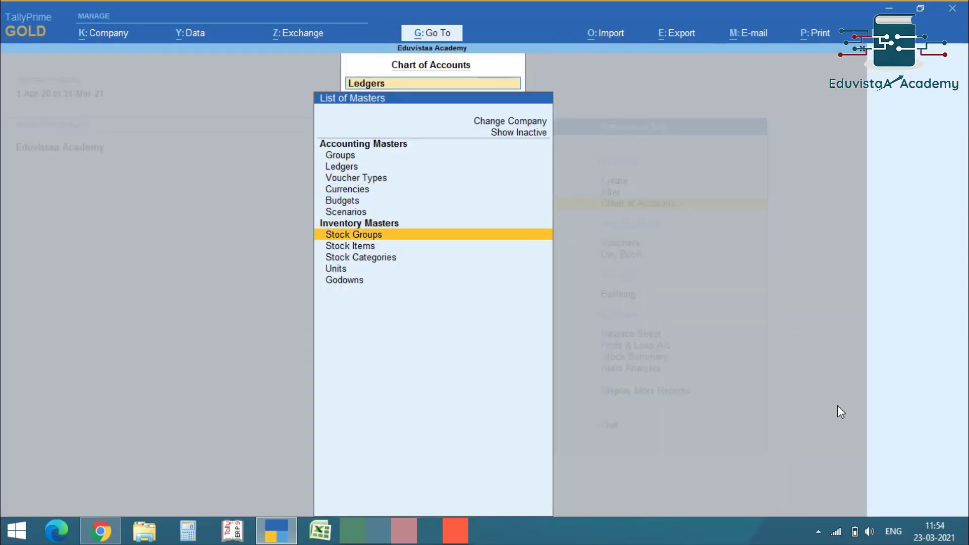
{"action": "key", "text": "Return"}
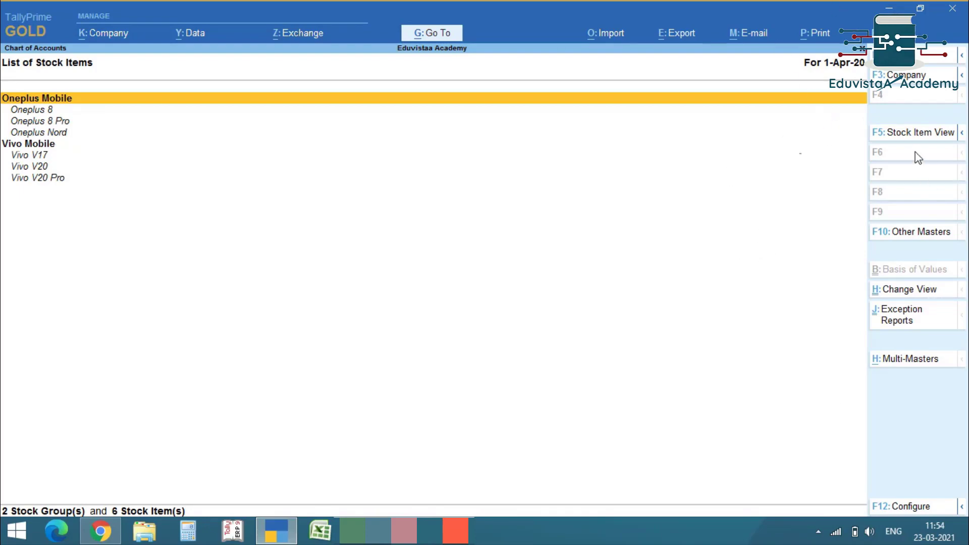
{"action": "key", "text": "F5"}
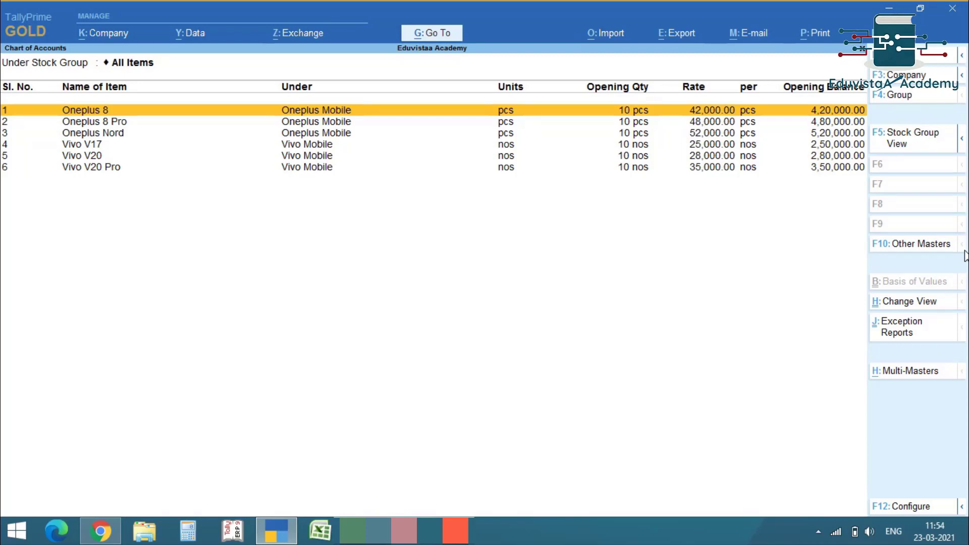
Open the alteration screen of Oneplus 8 for viewing, and go back to the Gateway of Tally without altering it.
{"action": "key", "text": "Return"}
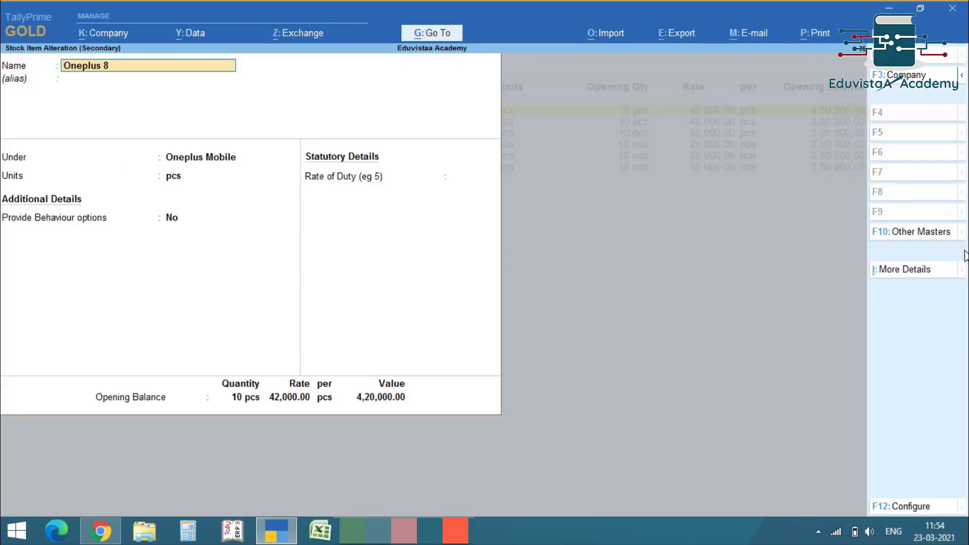
{"action": "key", "text": "BackSpace"}
{"action": "key", "text": "Escape"}
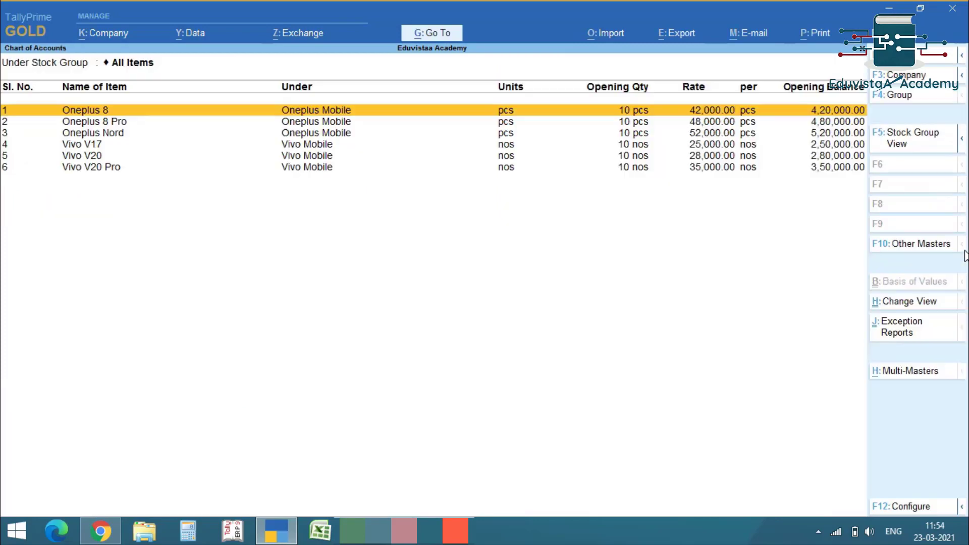
{"action": "key", "text": "Escape"}
{"action": "key", "text": "Escape"}
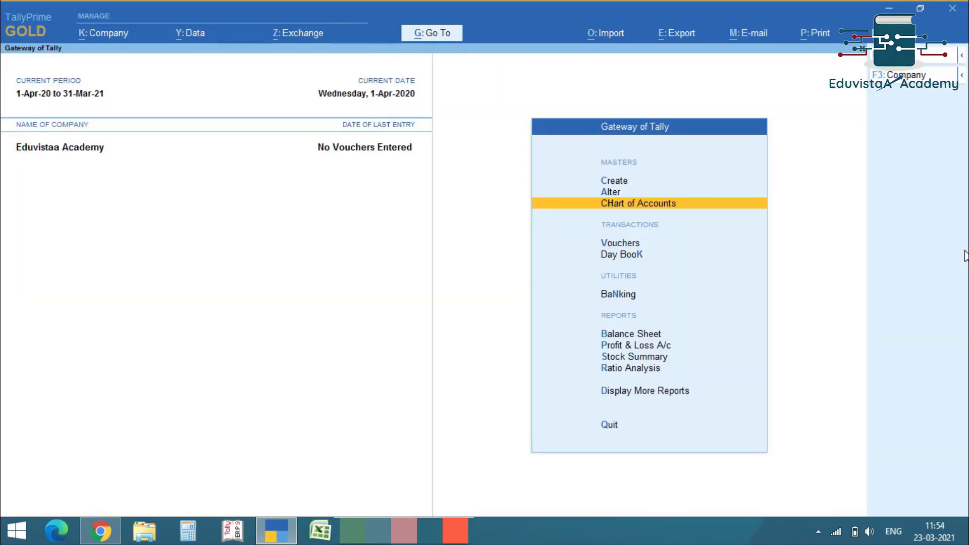